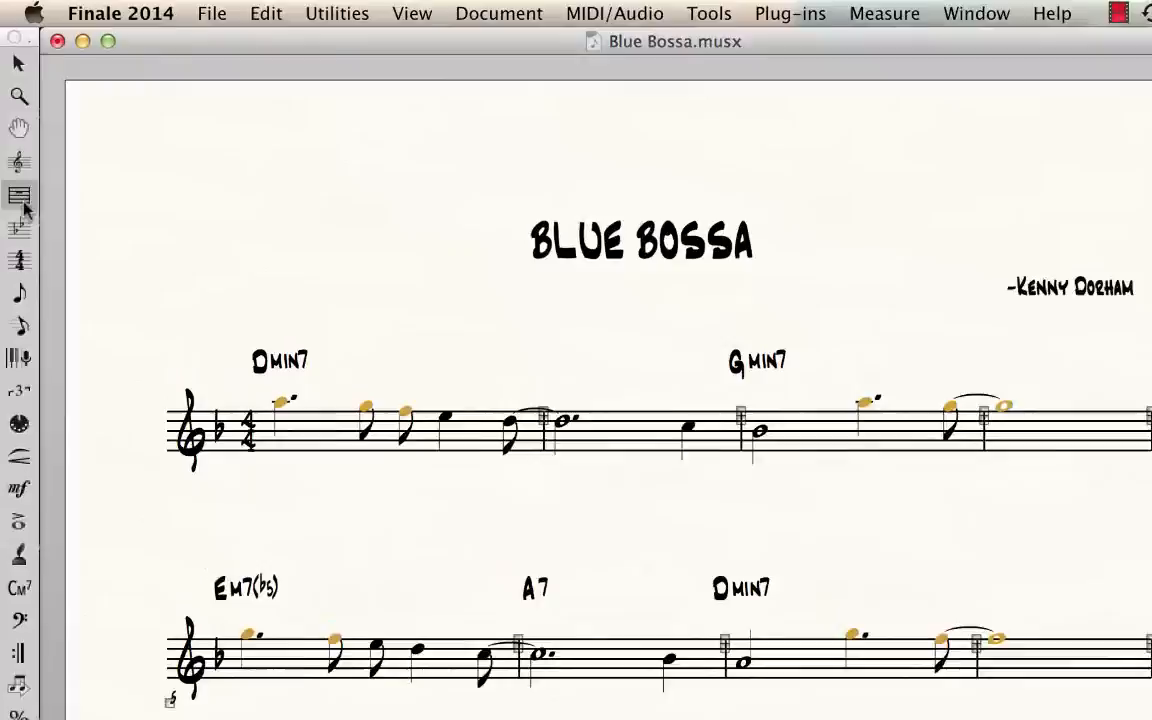
{"action": "left_click", "coordinate": [19, 196]}
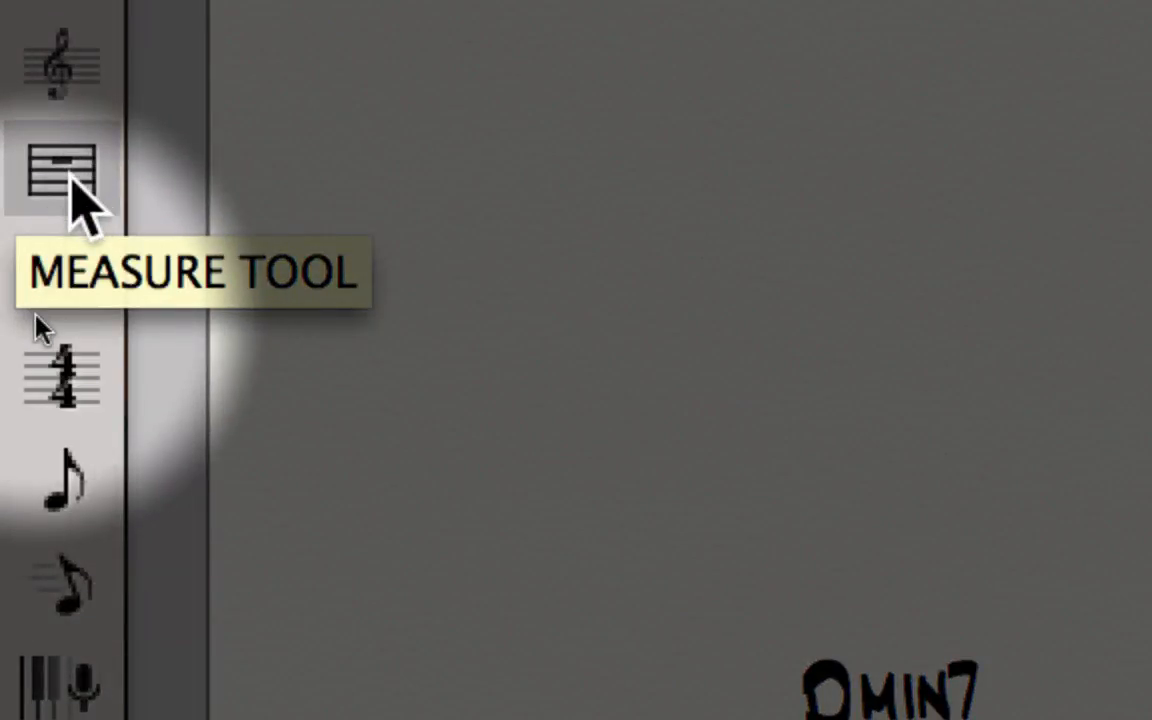
{"action": "left_click", "coordinate": [64, 172]}
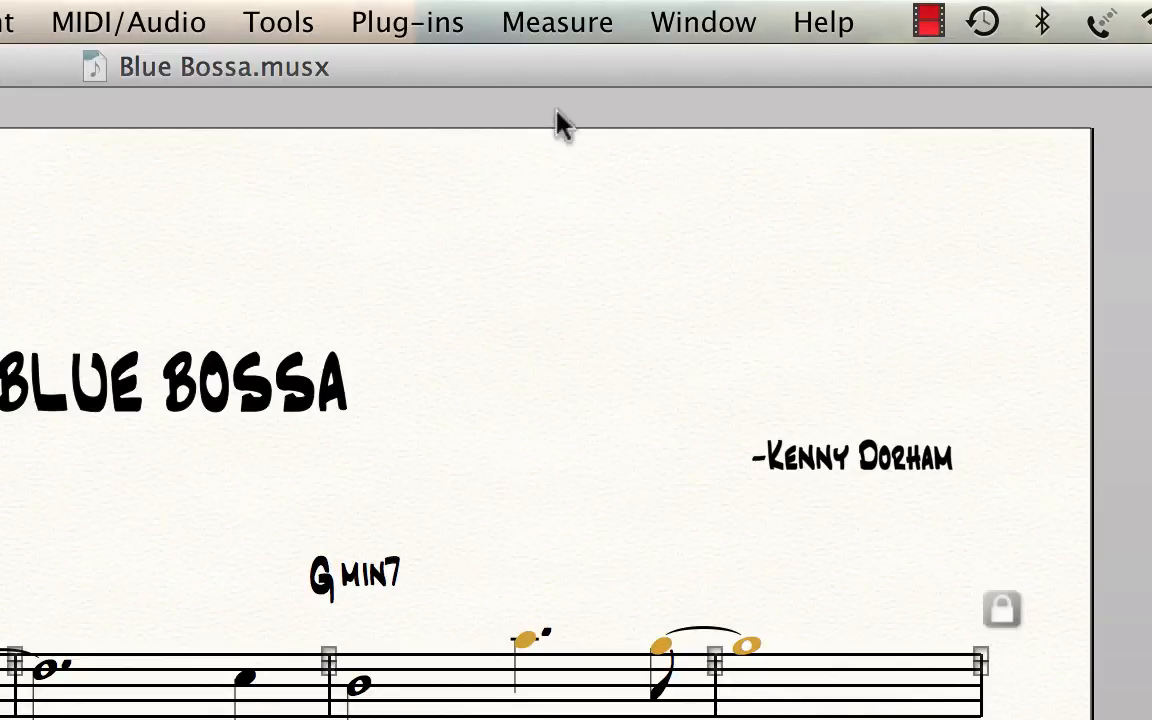
{"action": "left_click", "coordinate": [557, 30]}
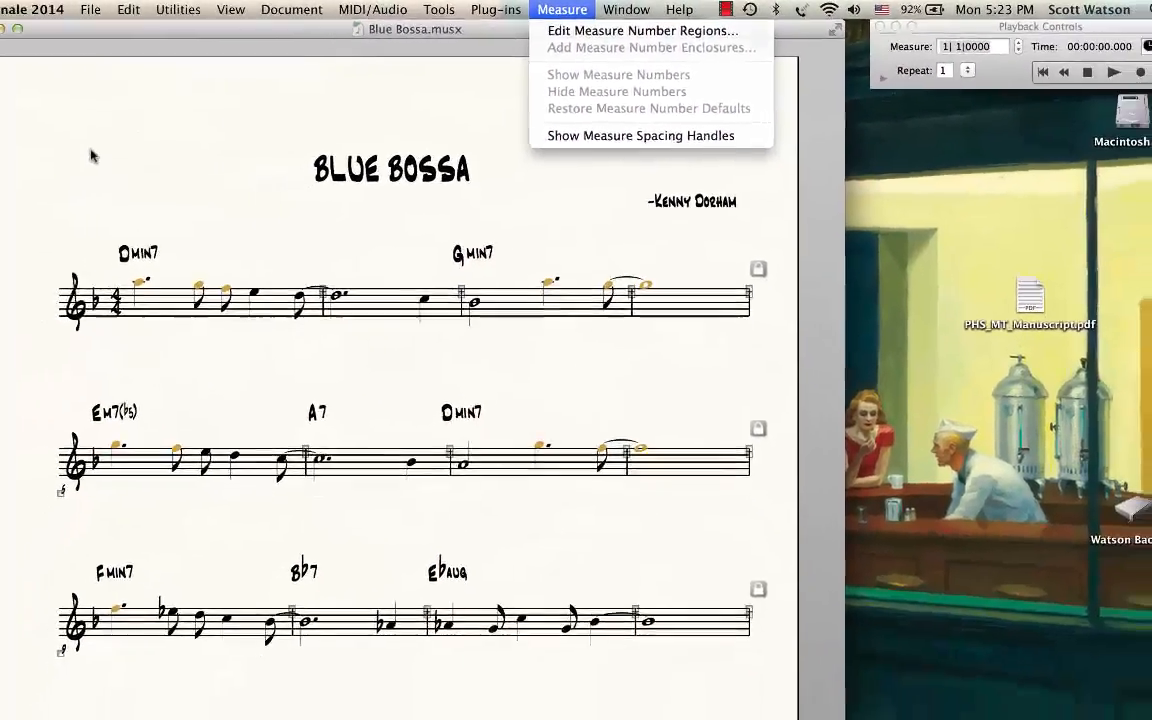
{"action": "left_click", "coordinate": [20, 128]}
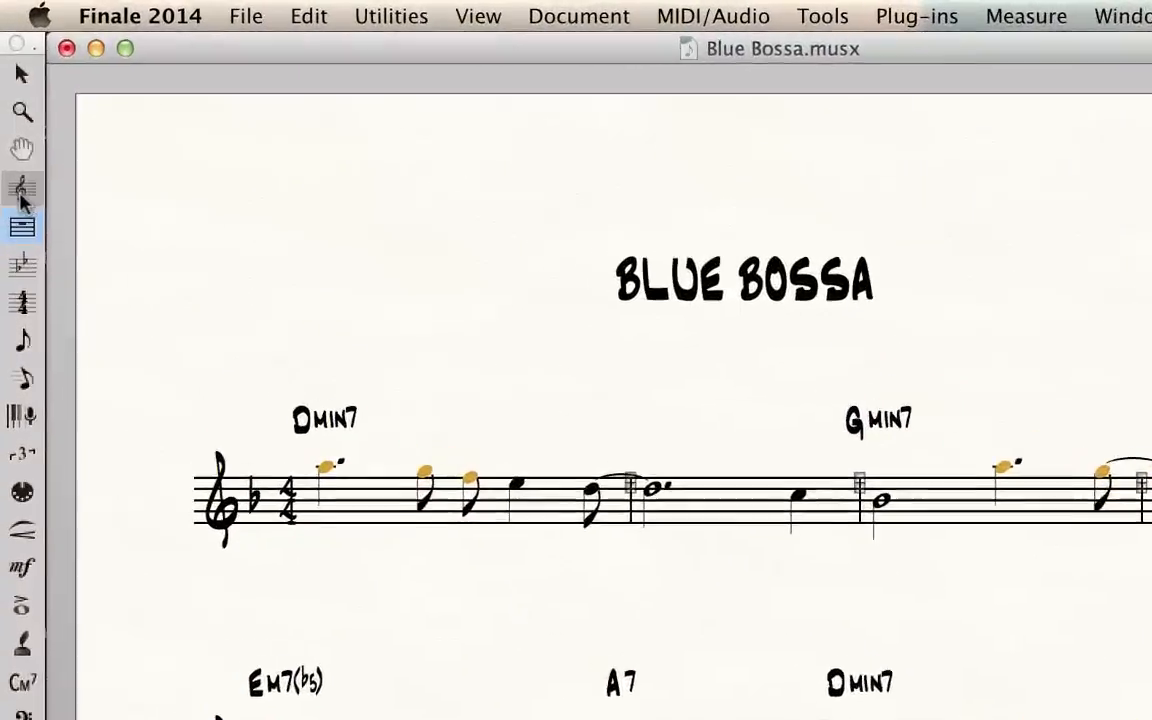
{"action": "left_click", "coordinate": [12, 105]}
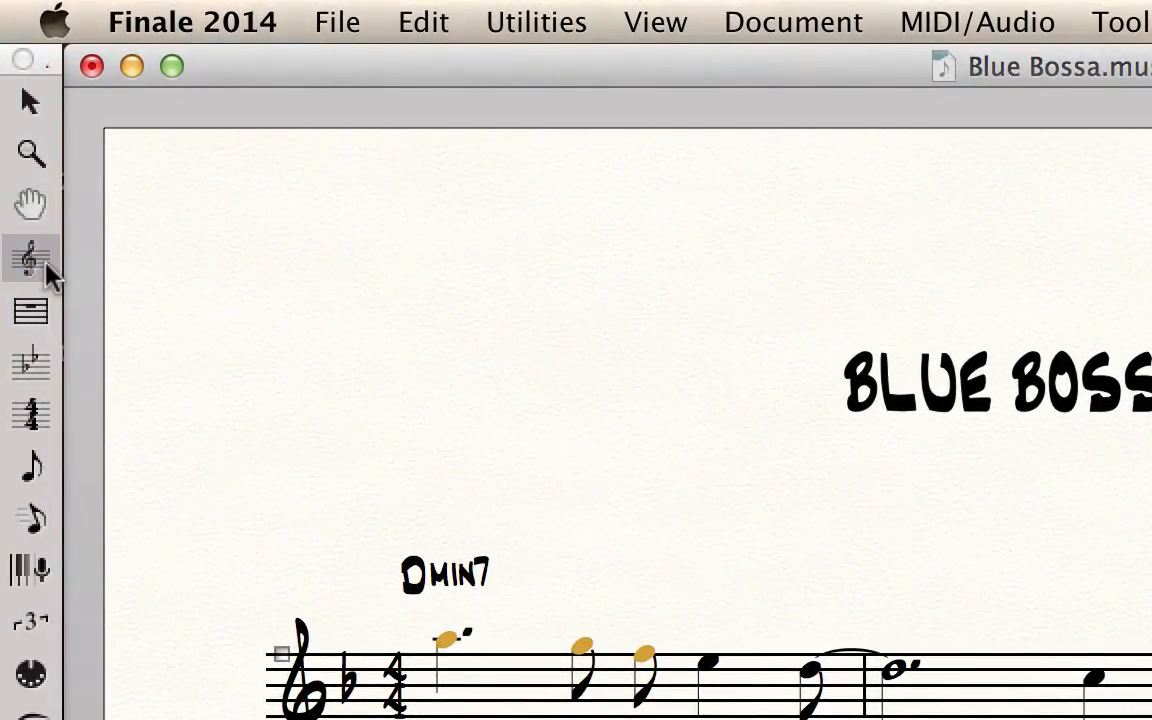
{"action": "left_click", "coordinate": [1125, 21]}
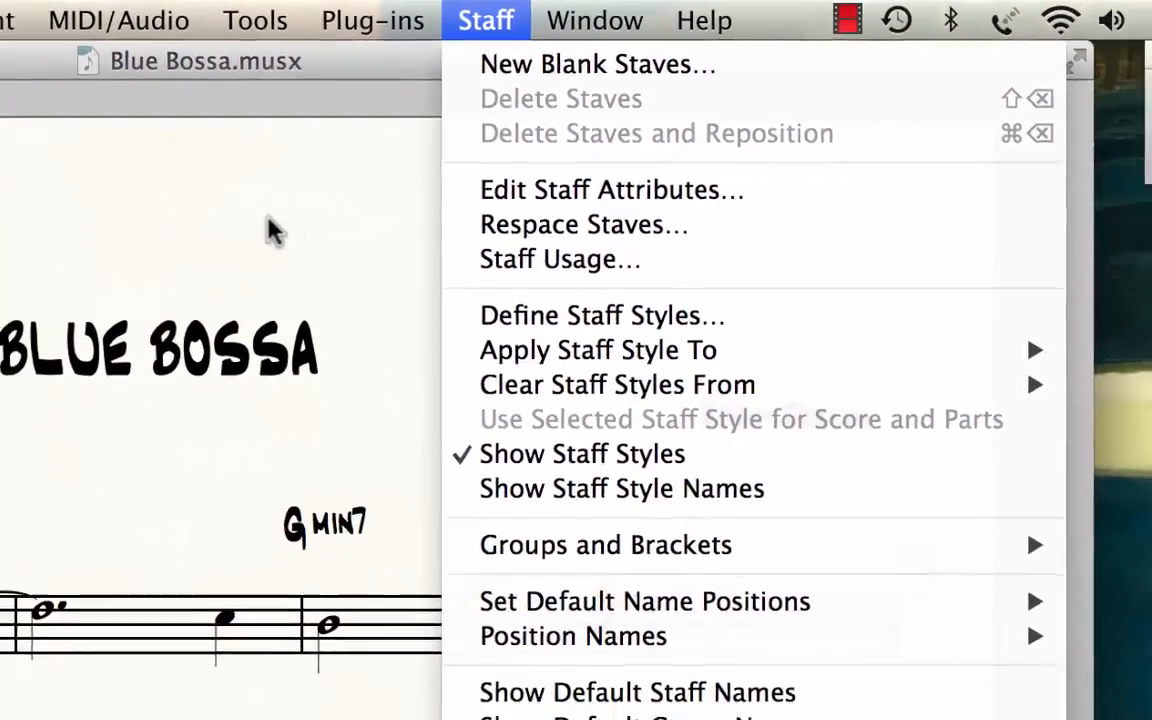
{"action": "left_click", "coordinate": [275, 230]}
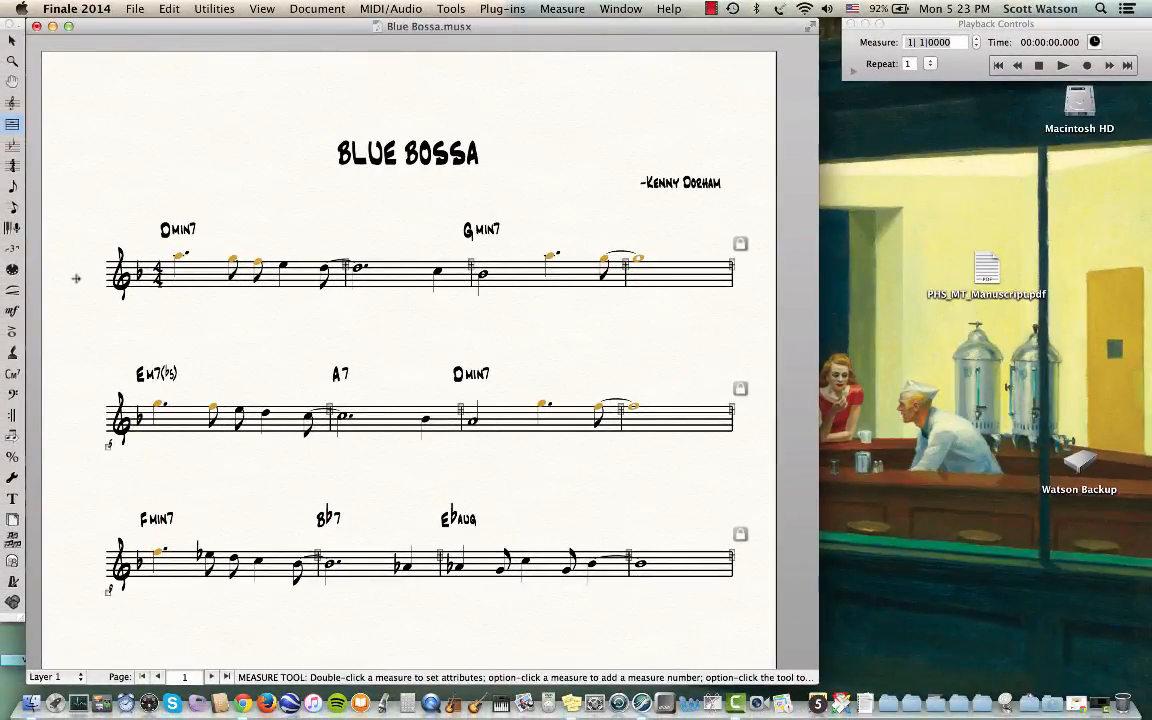
Step: Edit the measure number region to stop showing numbers on the top staff and at system starts, and show them on every 1 measure
{"action": "left_click", "coordinate": [563, 9]}
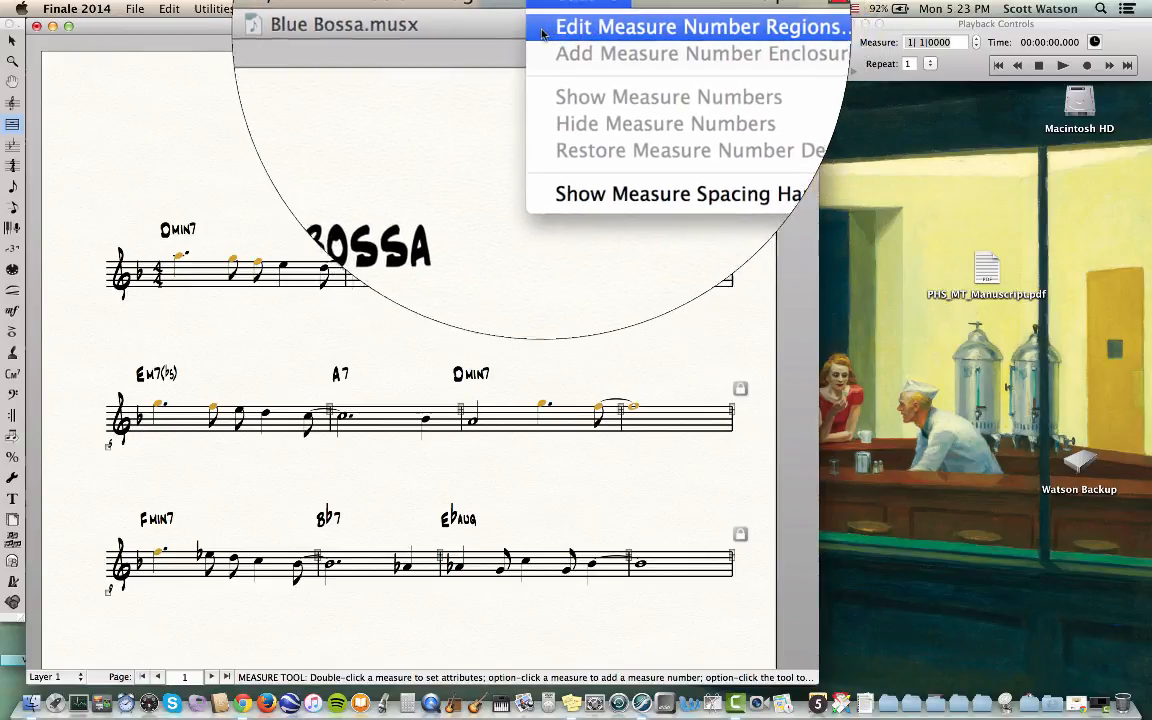
{"action": "left_click", "coordinate": [542, 35]}
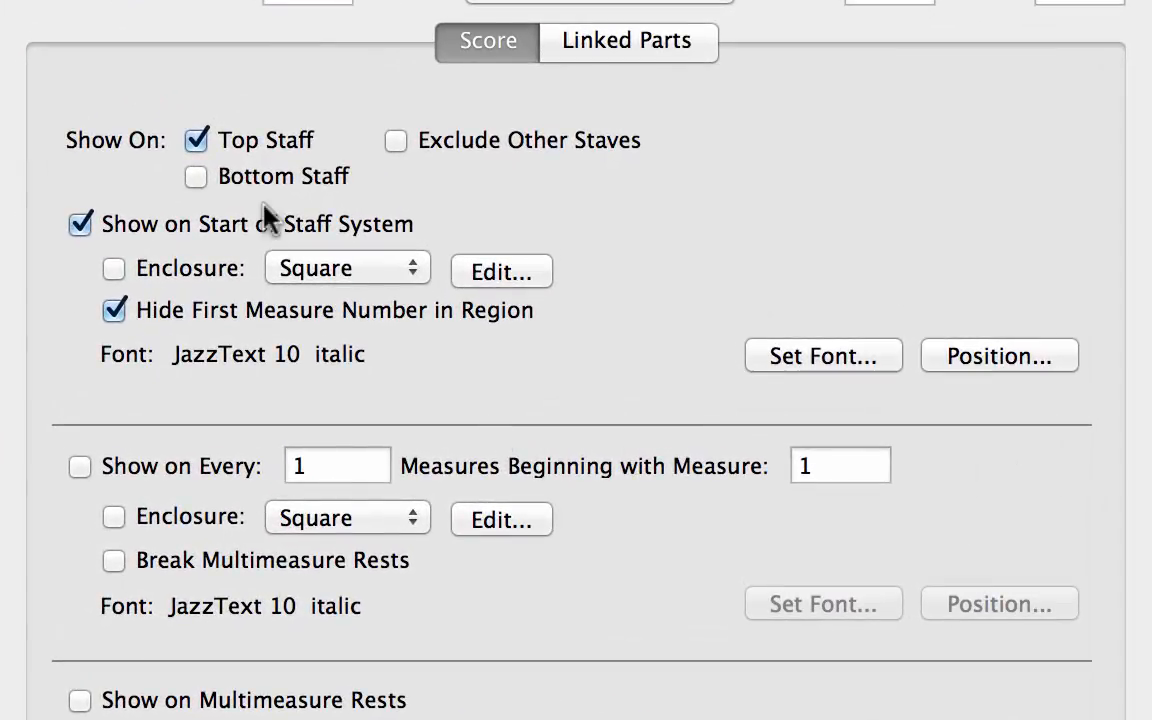
{"action": "left_click", "coordinate": [196, 142]}
{"action": "left_click", "coordinate": [79, 225]}
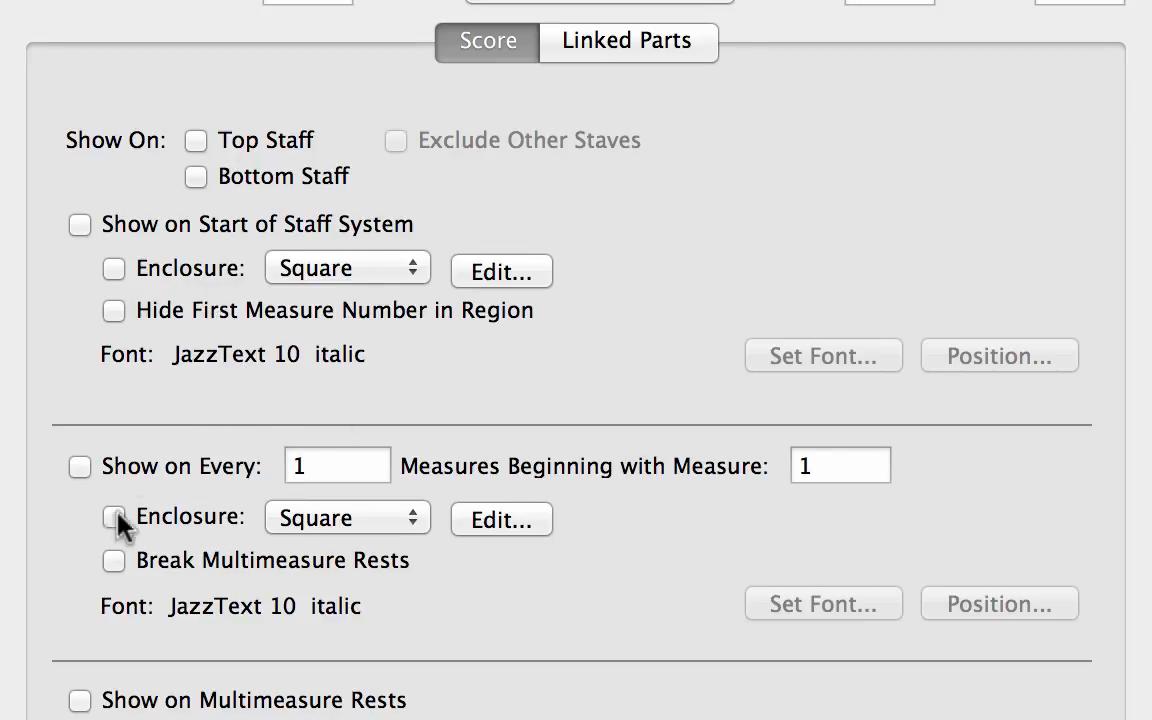
{"action": "left_click", "coordinate": [80, 467]}
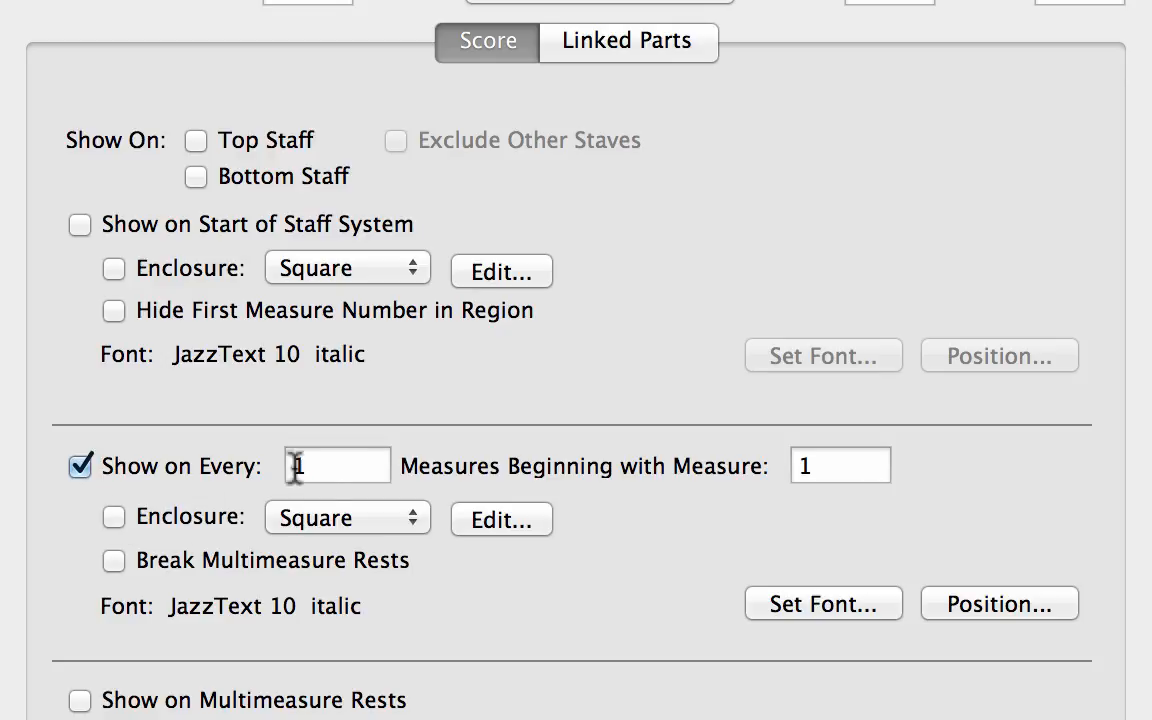
Step: Set the alignment and justification of the every-measure numbers to Center
{"action": "left_click", "coordinate": [999, 605]}
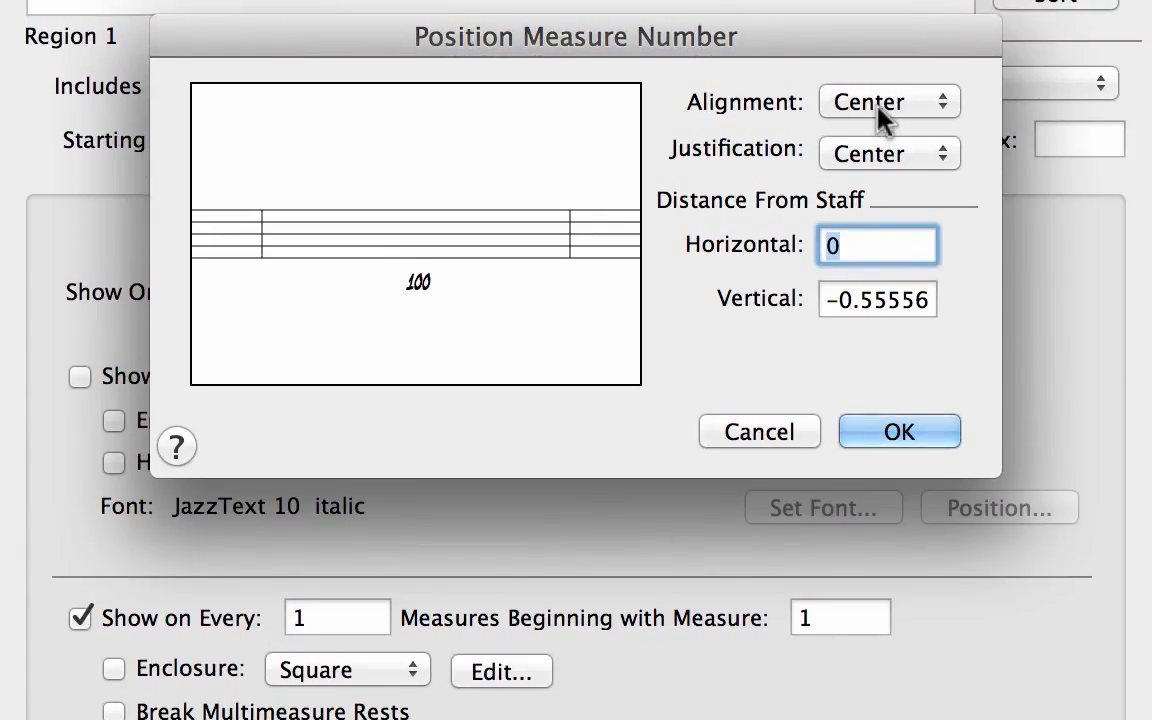
{"action": "left_click", "coordinate": [882, 110]}
{"action": "left_click", "coordinate": [879, 48]}
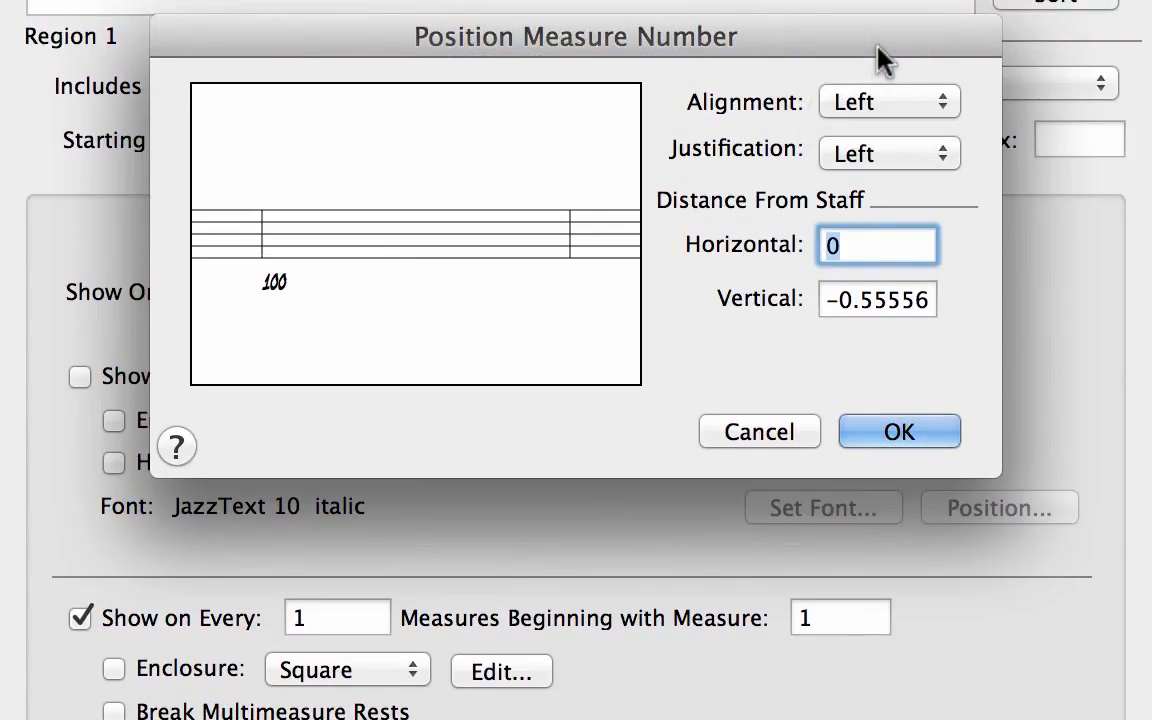
{"action": "left_click", "coordinate": [888, 110]}
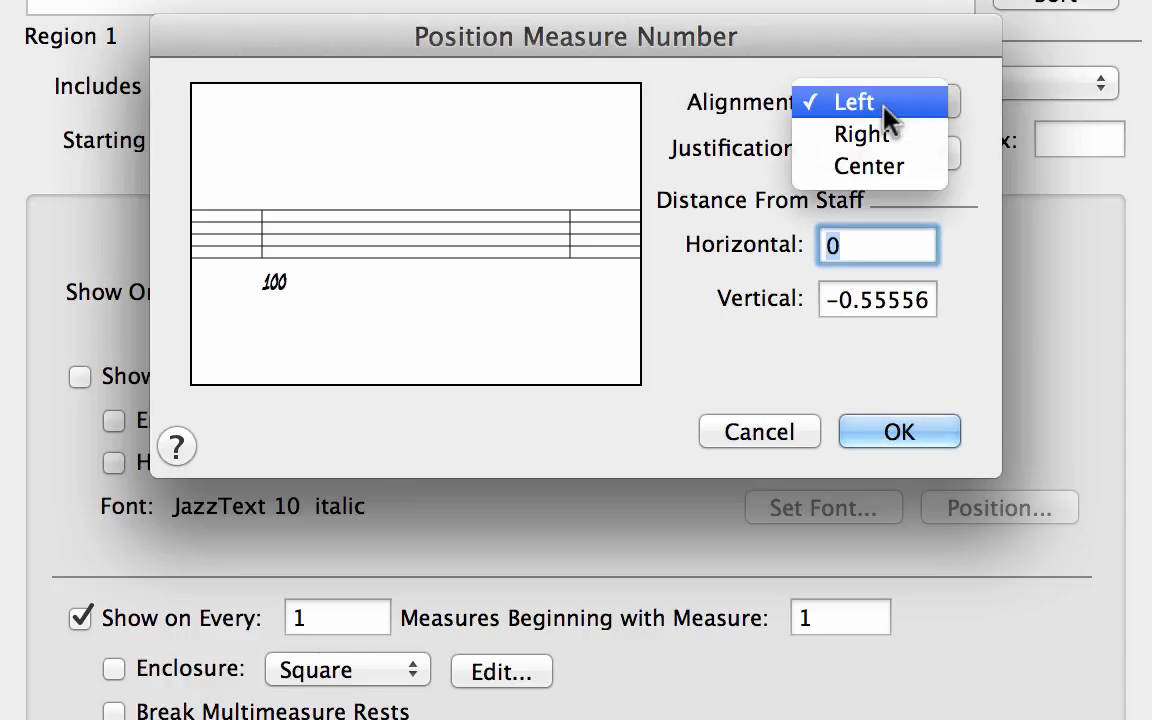
{"action": "left_click", "coordinate": [895, 172]}
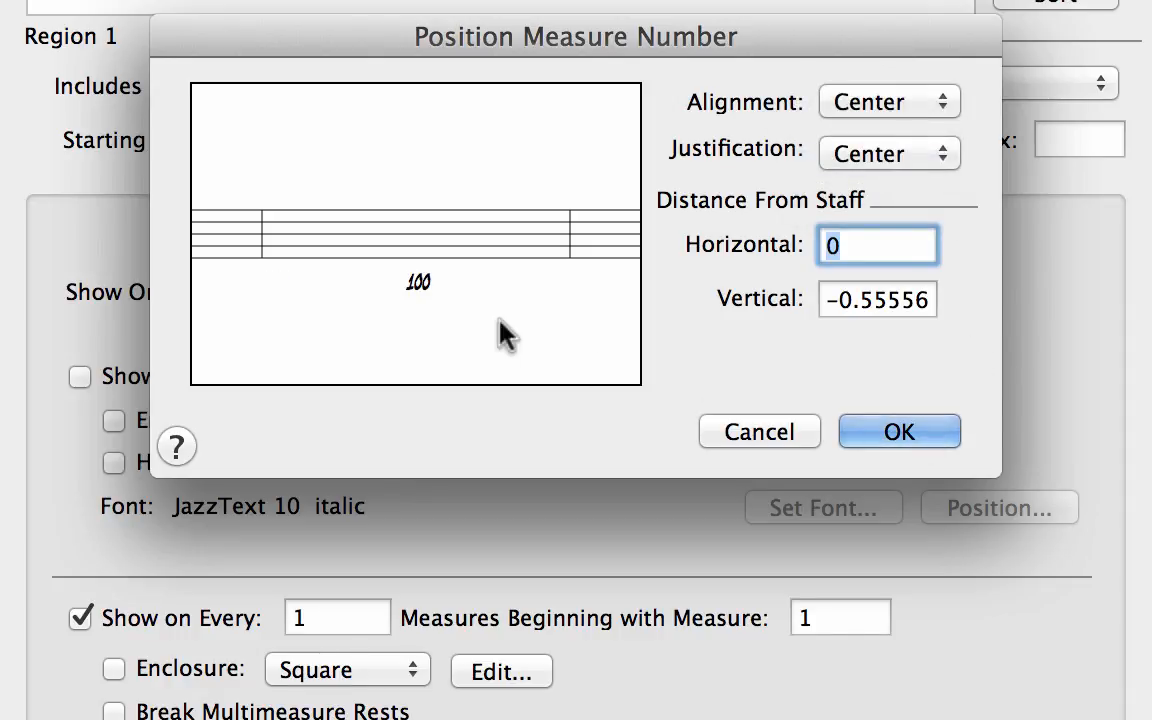
Step: Nudge the measure number position to about -0.028 horizontally and -0.569 vertically from the staff, and apply the region settings to the score
{"action": "mouse_move", "coordinate": [421, 282]}
{"action": "left_mouse_down"}
{"action": "mouse_move", "coordinate": [421, 292]}
{"action": "mouse_move", "coordinate": [421, 202]}
{"action": "mouse_move", "coordinate": [424, 300]}
{"action": "mouse_move", "coordinate": [427, 183]}
{"action": "mouse_move", "coordinate": [408, 290]}
{"action": "mouse_move", "coordinate": [419, 291]}
{"action": "left_mouse_up"}
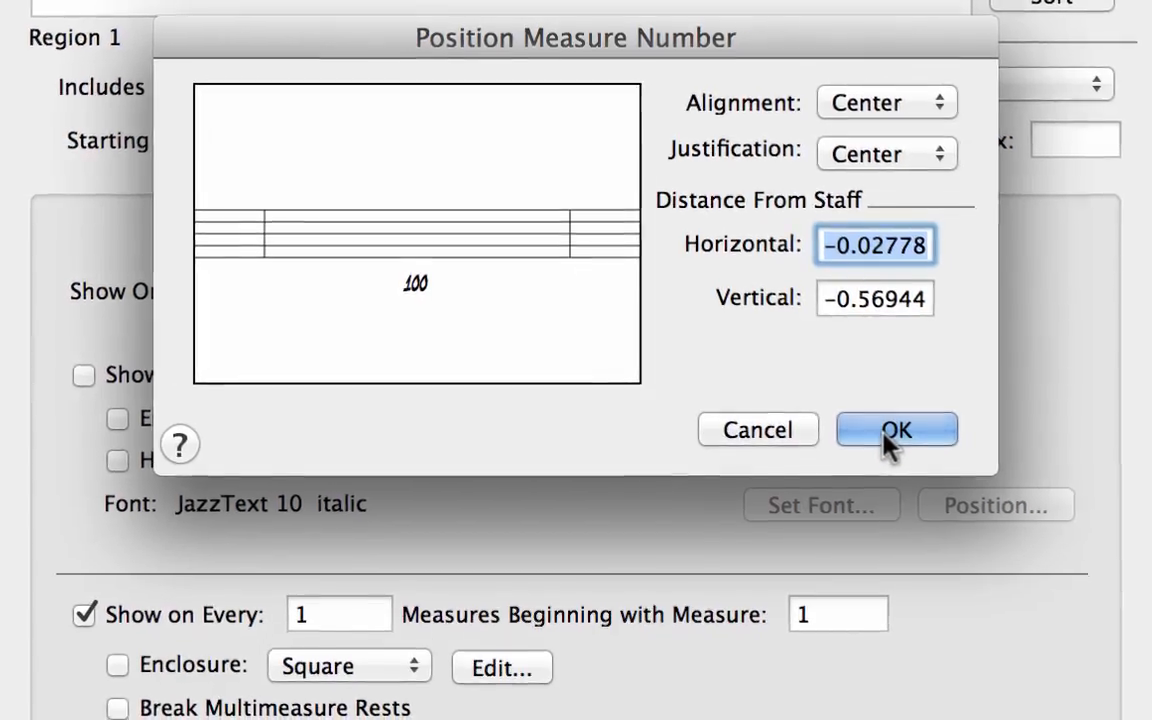
{"action": "left_click", "coordinate": [872, 422]}
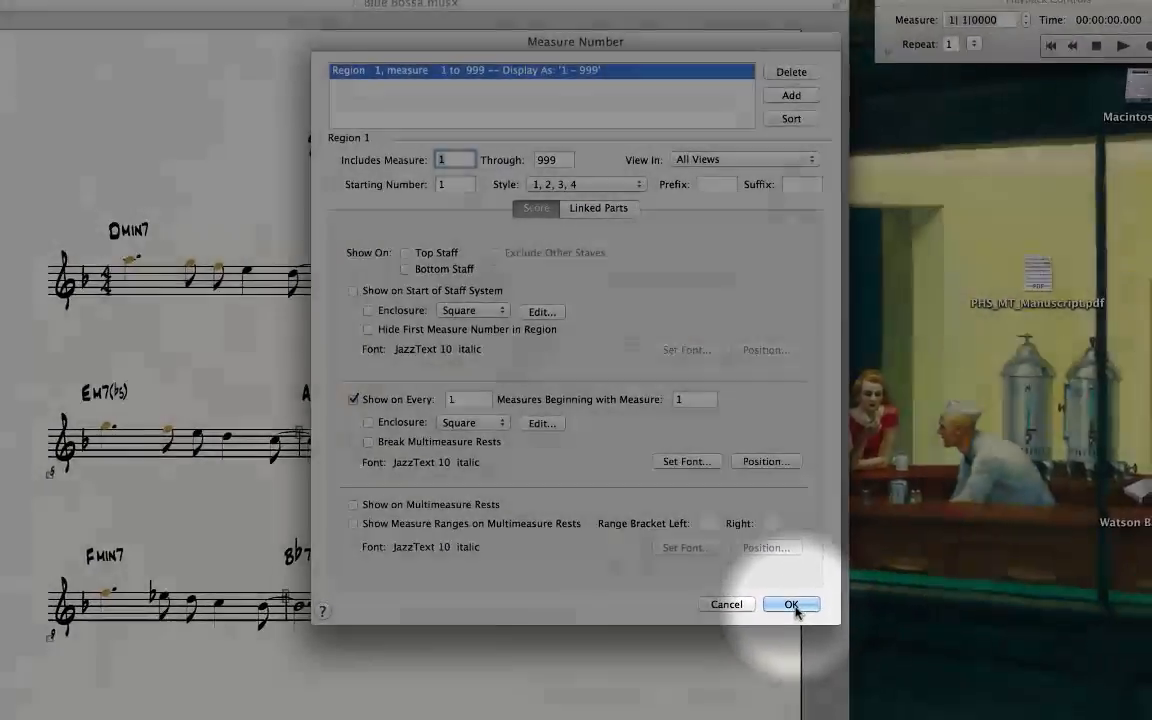
{"action": "left_click", "coordinate": [810, 638]}
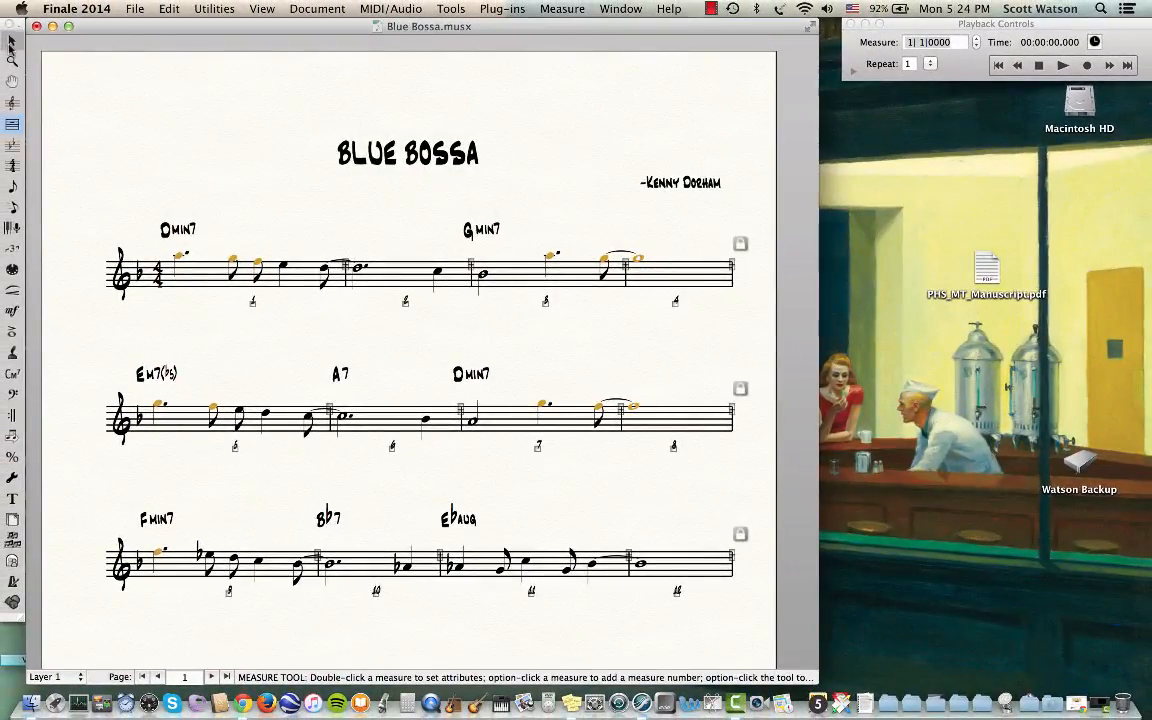
{"action": "left_click", "coordinate": [11, 41]}
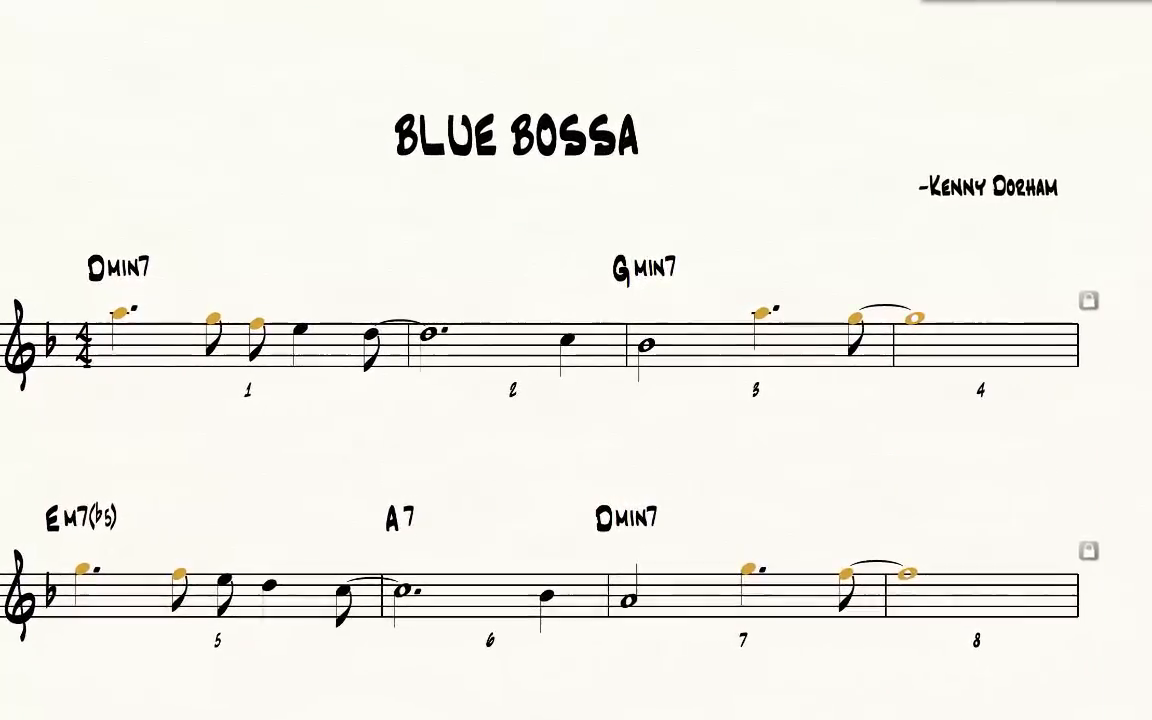
{"action": "scroll", "coordinate": [945, 435], "scroll_direction": "down", "scroll_amount": 10}
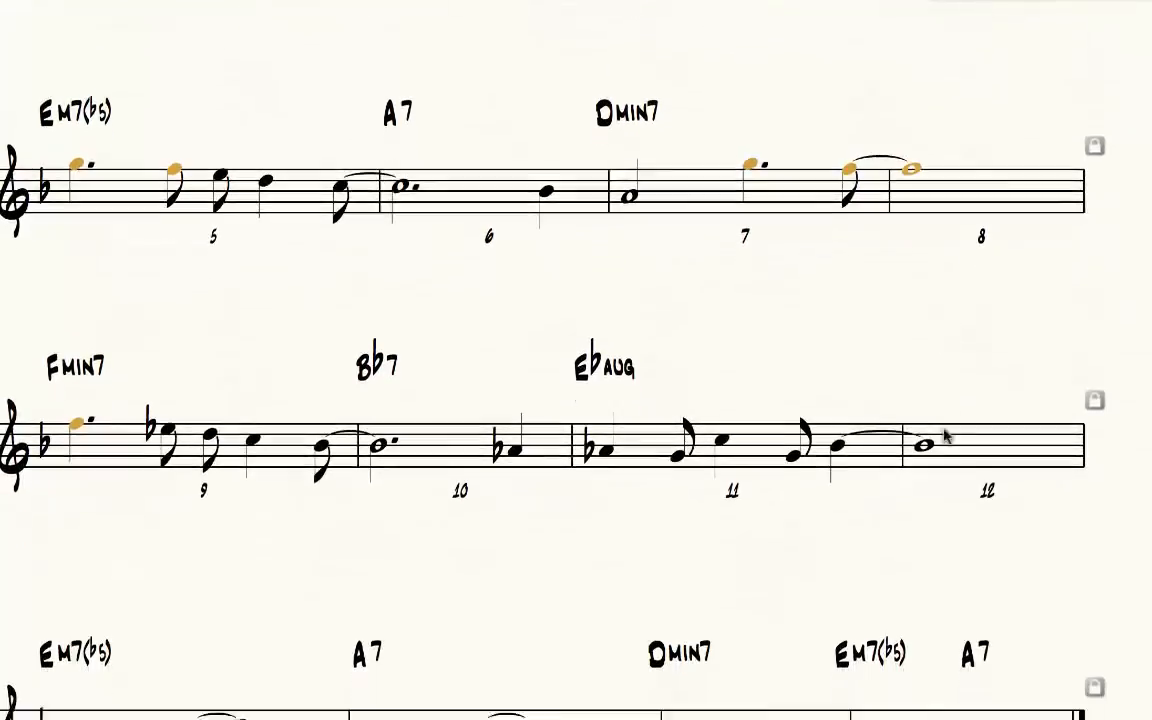
{"action": "scroll", "coordinate": [945, 435], "scroll_direction": "down", "scroll_amount": 4}
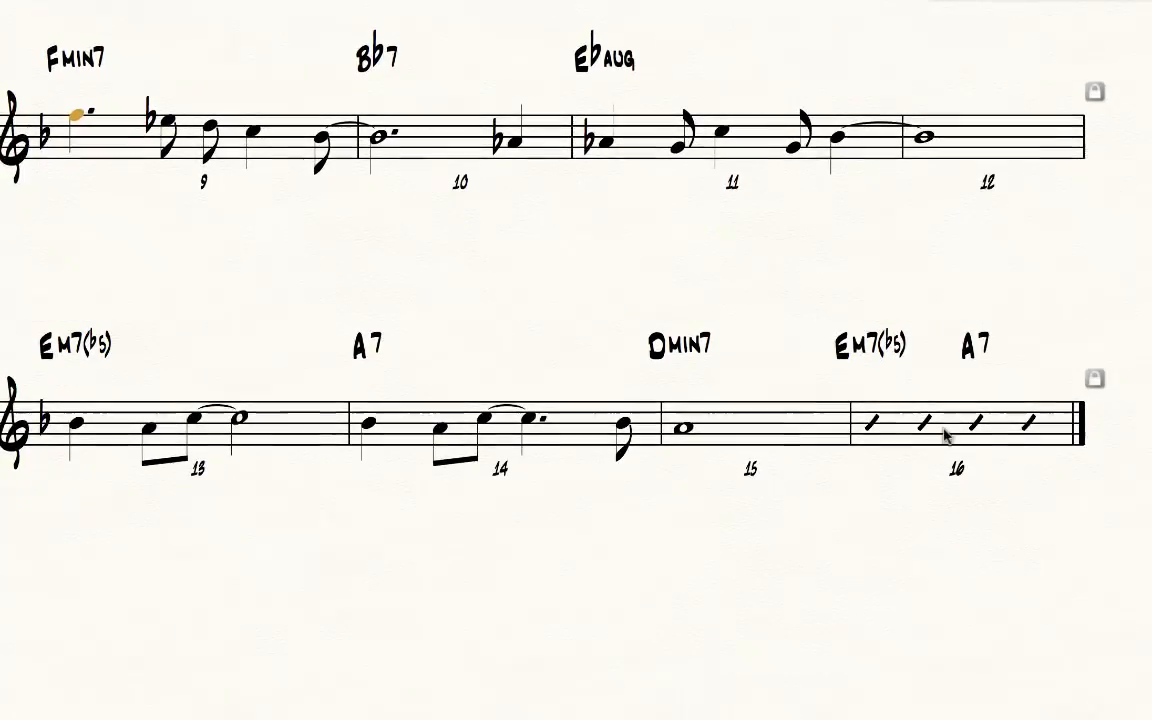
{"action": "scroll", "coordinate": [945, 435], "scroll_direction": "up", "scroll_amount": 10}
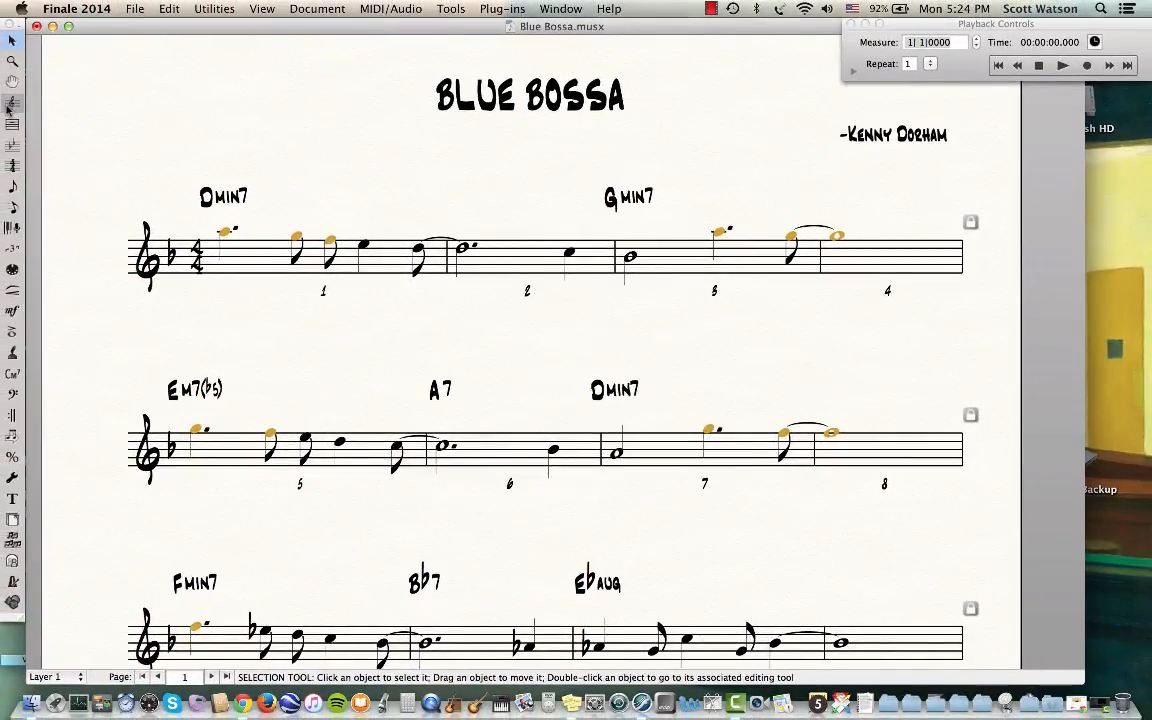
Step: Hide the measure numbers on the Alto Sax. staff through its staff attributes
{"action": "left_click", "coordinate": [10, 104]}
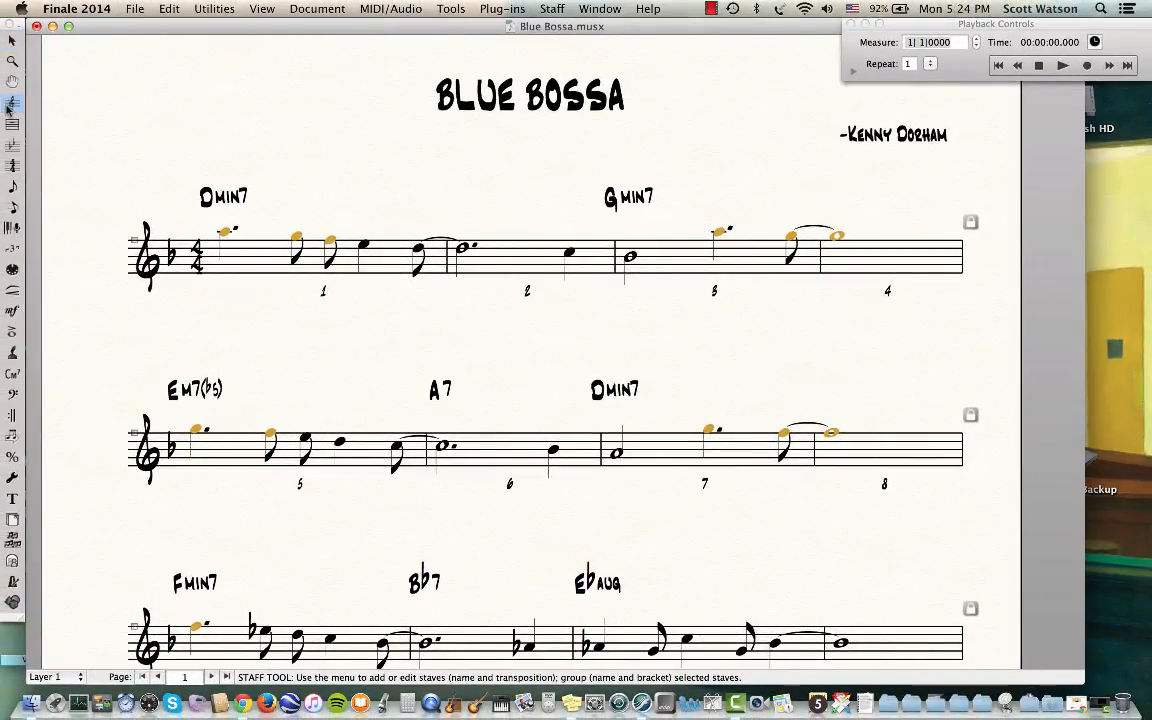
{"action": "left_click", "coordinate": [552, 9]}
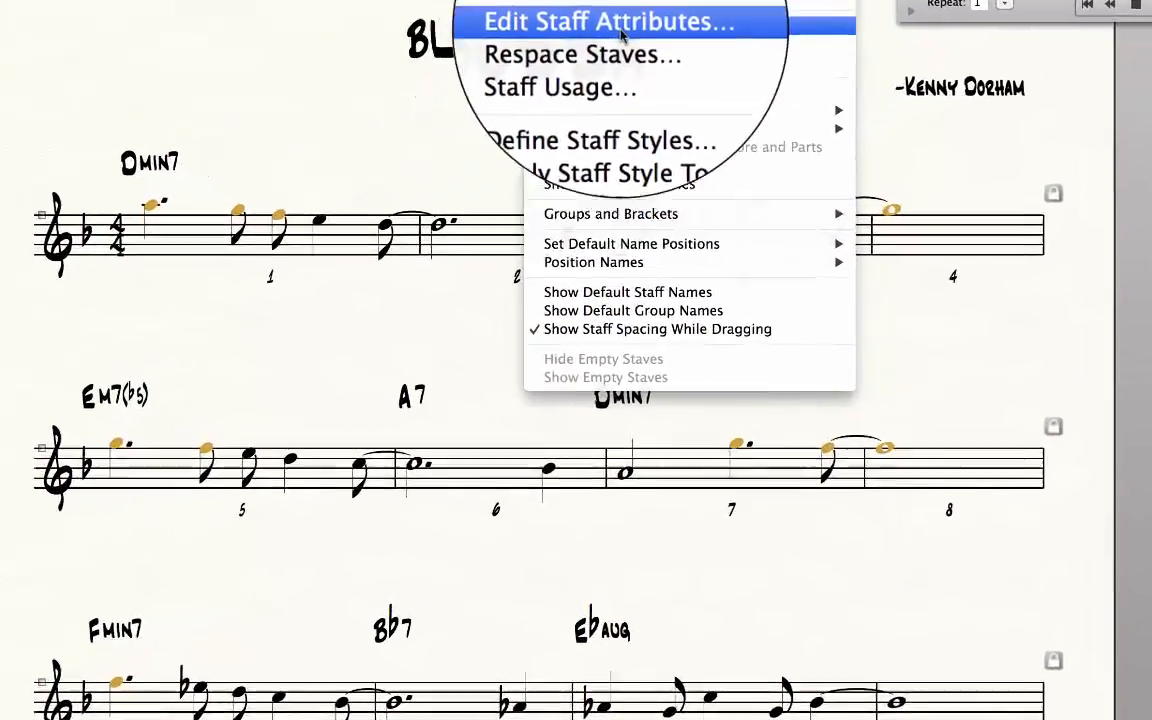
{"action": "left_click", "coordinate": [581, 89]}
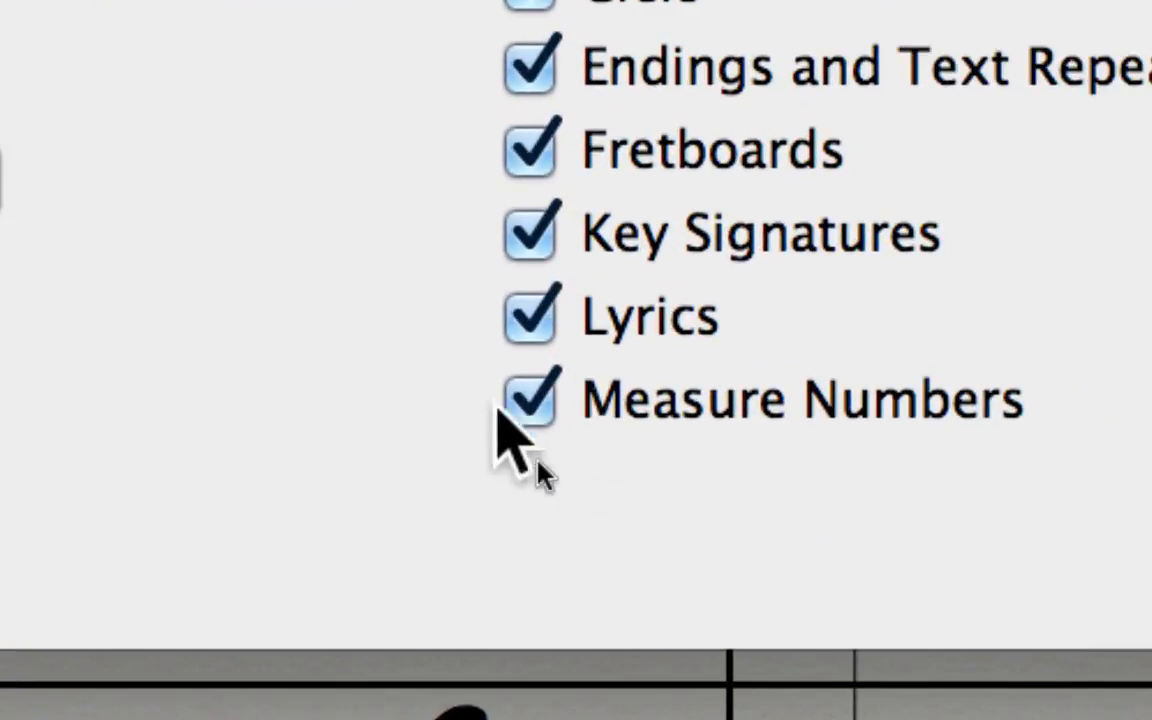
{"action": "left_click", "coordinate": [533, 412]}
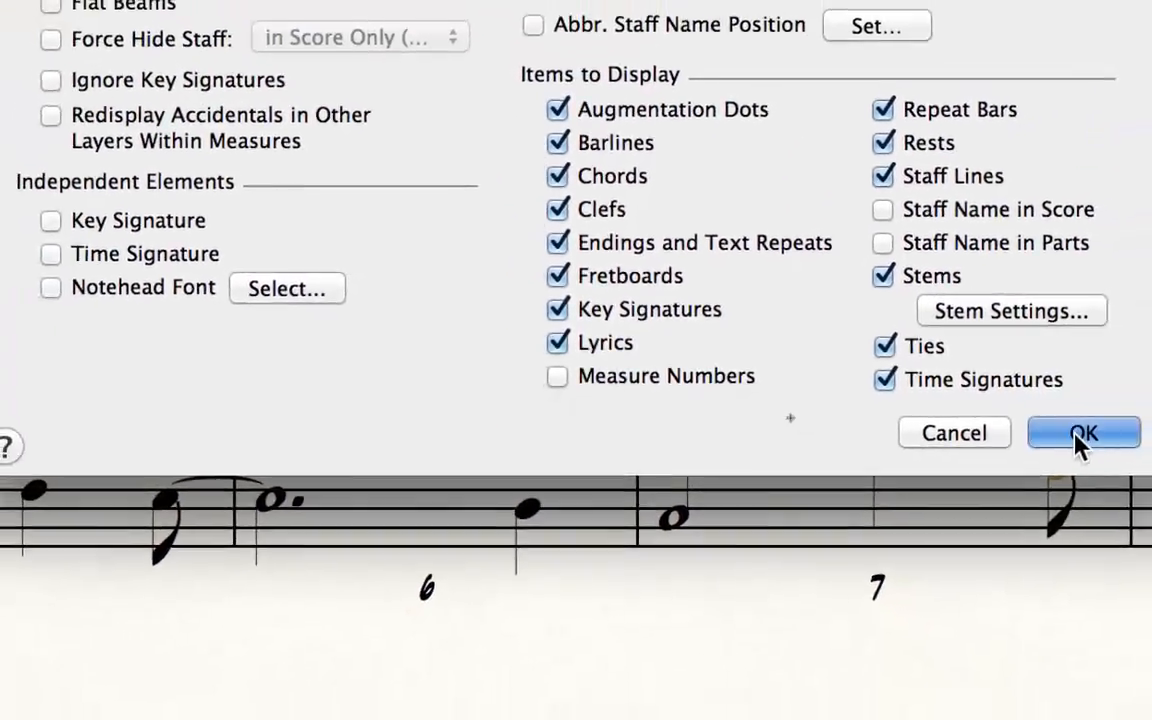
{"action": "left_click", "coordinate": [1080, 437]}
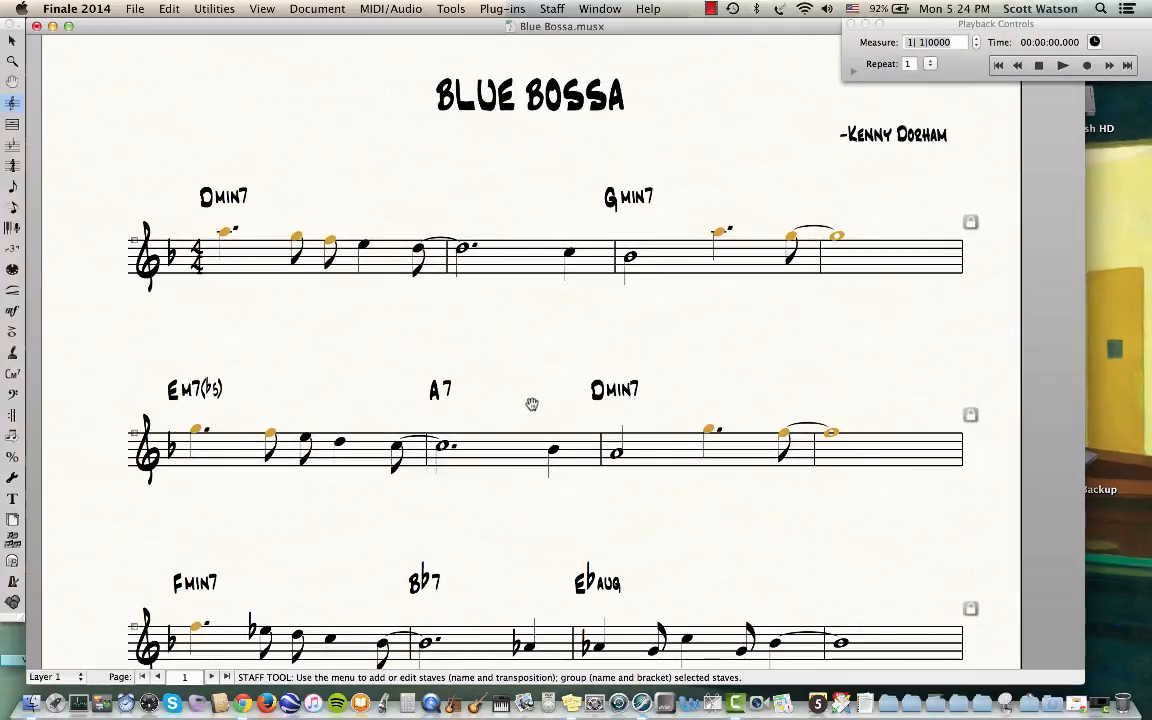
Step: Turn the display of measure numbers back on in the Alto Sax. staff attributes
{"action": "left_click", "coordinate": [550, 9]}
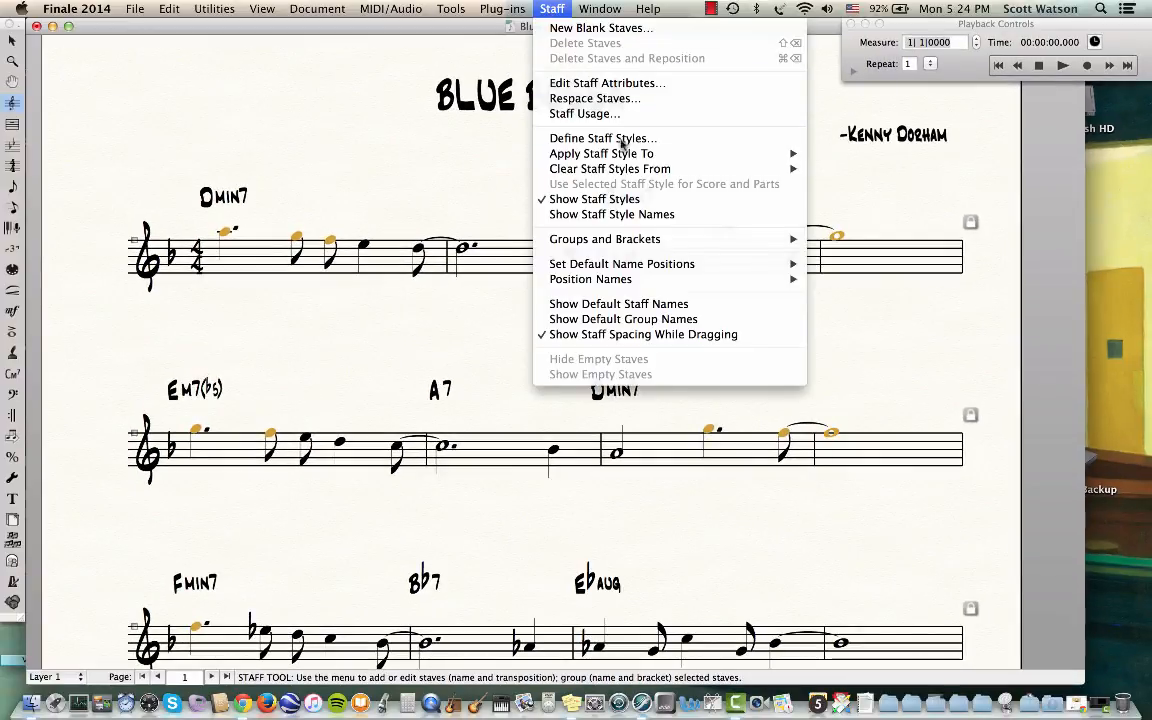
{"action": "left_click", "coordinate": [605, 84]}
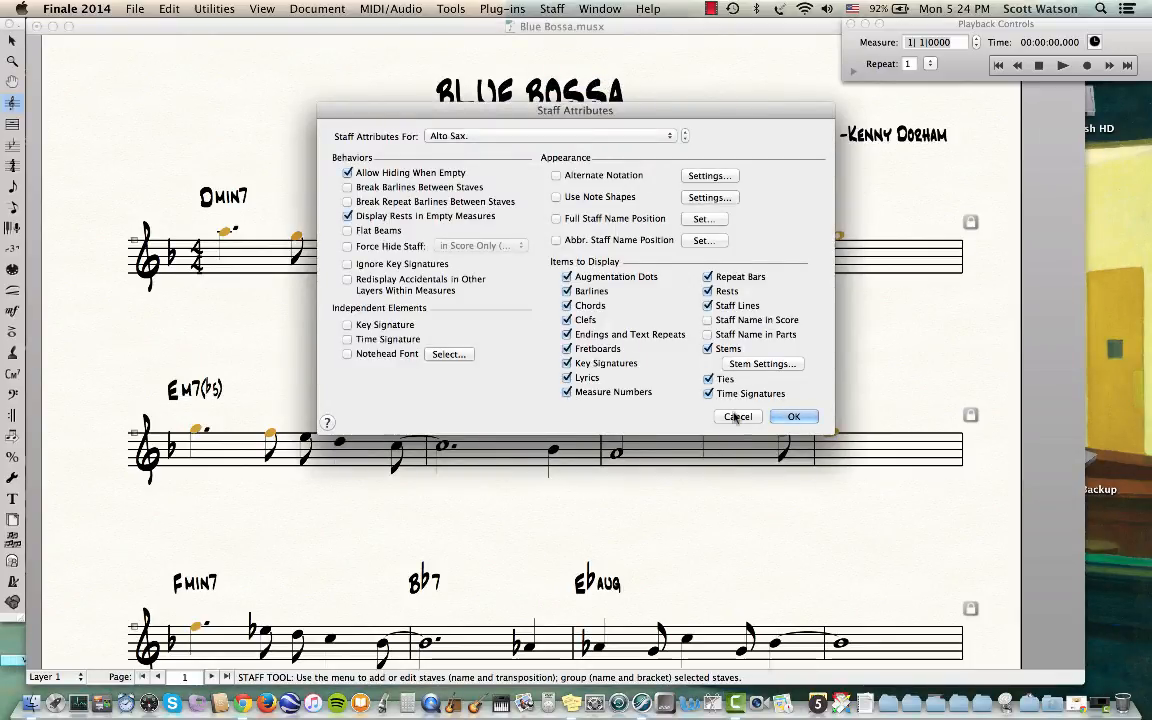
{"action": "left_click", "coordinate": [790, 416]}
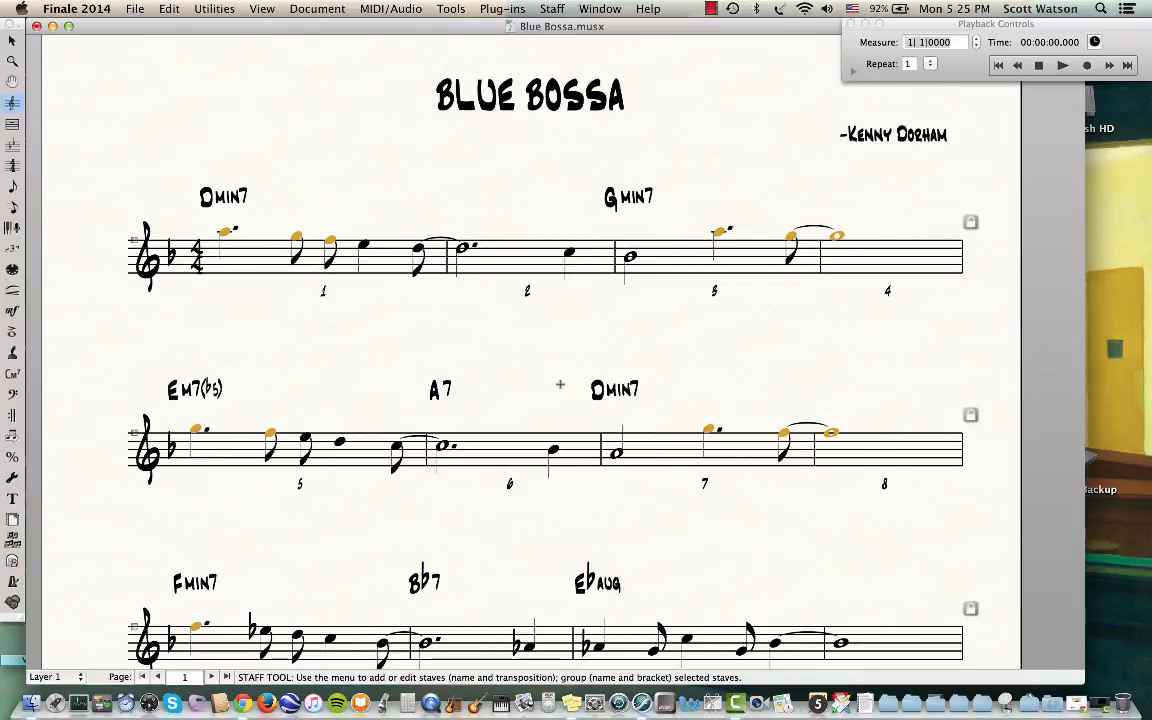
Step: Start adding an expression to measure 1, browse the Dynamics and Tempo Marks categories, and show the Rehearsal Marks
{"action": "left_click", "coordinate": [8, 318]}
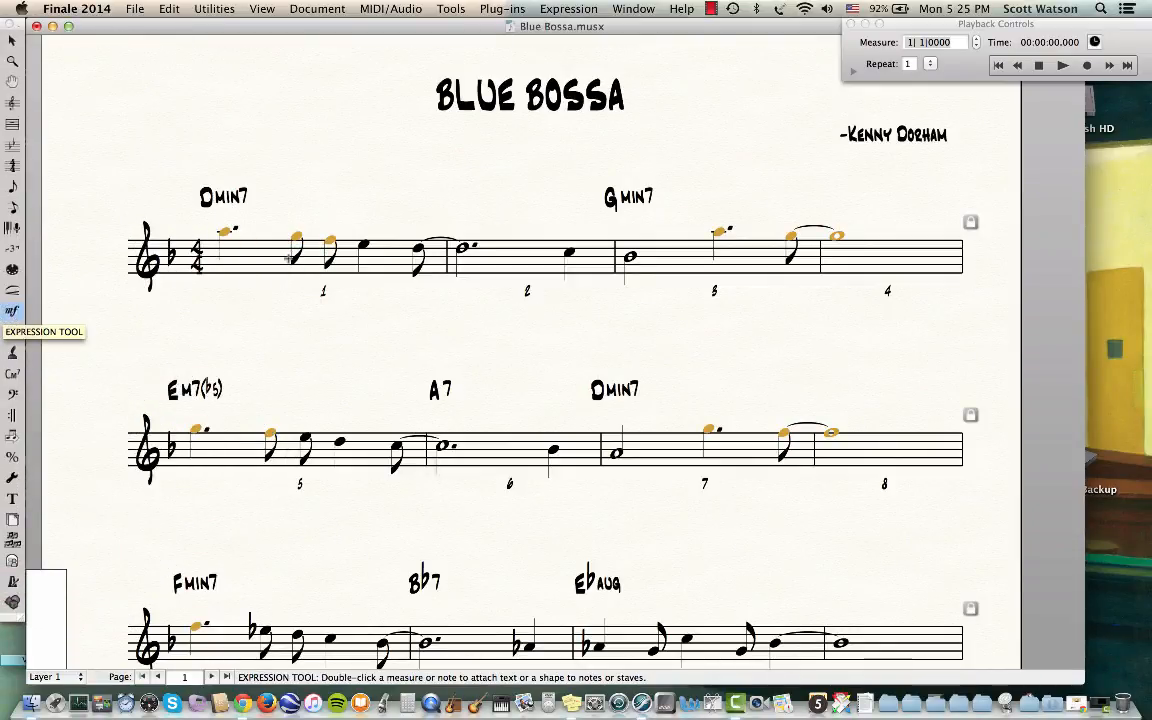
{"action": "double_click", "coordinate": [235, 263]}
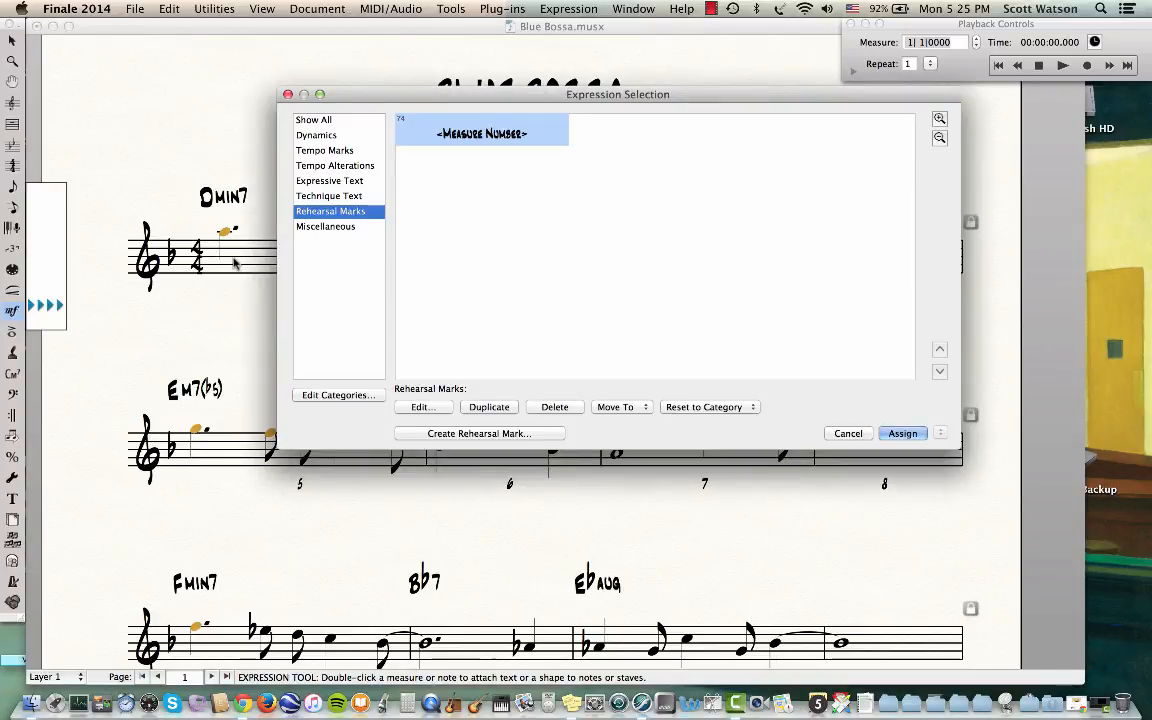
{"action": "left_click", "coordinate": [326, 121]}
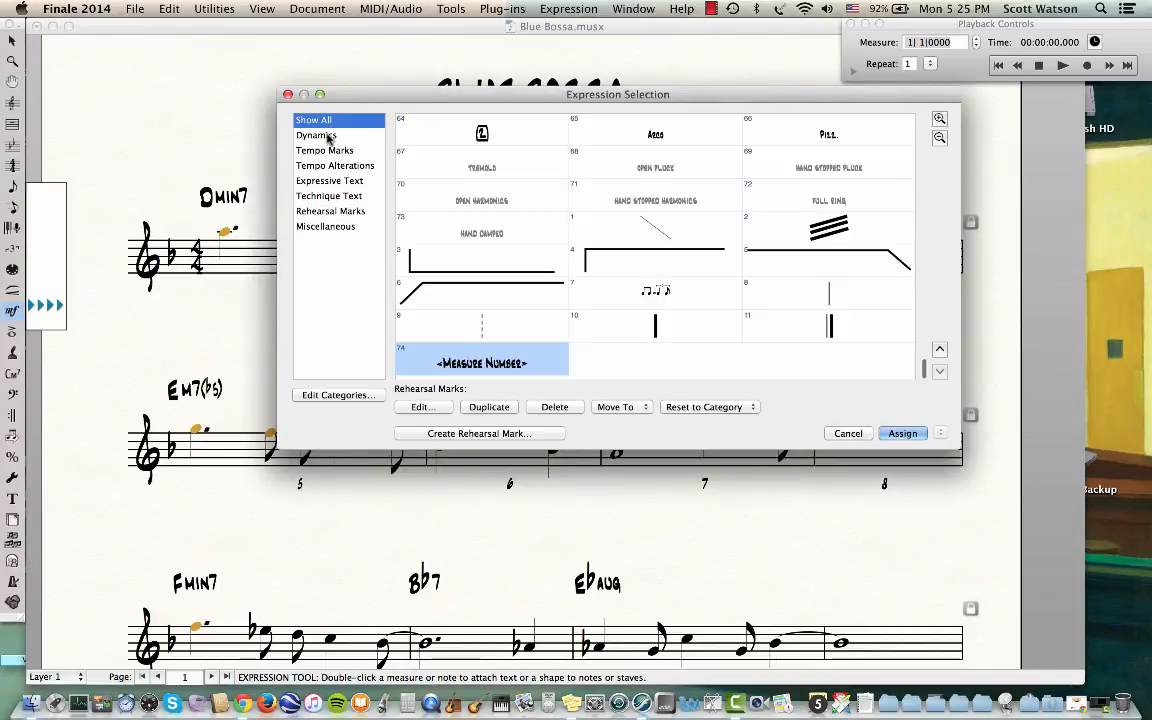
{"action": "left_click", "coordinate": [325, 135]}
{"action": "left_click", "coordinate": [344, 151]}
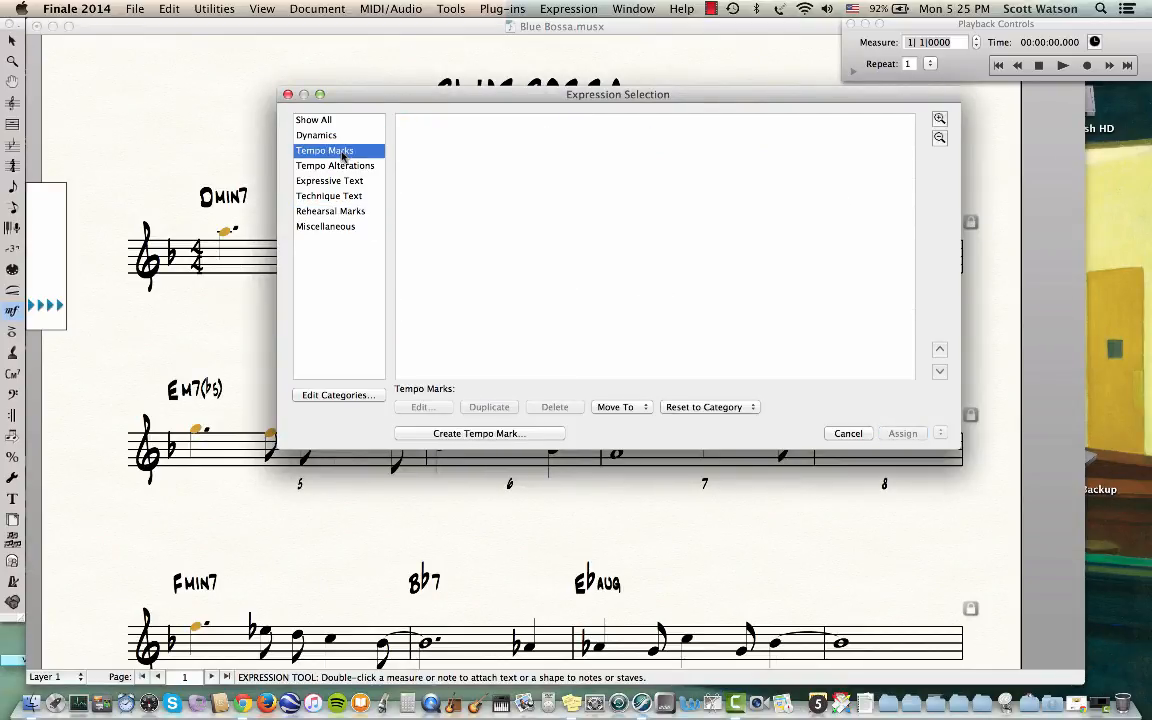
{"action": "left_click", "coordinate": [318, 212]}
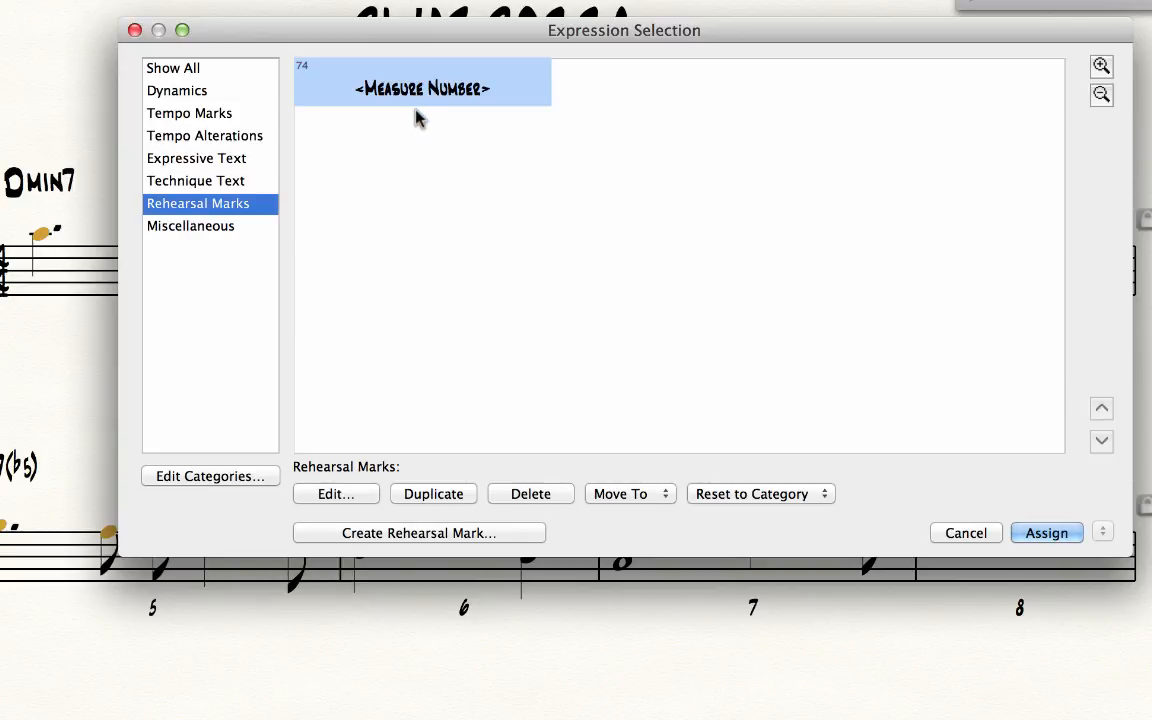
Step: Try the existing Measure Number rehearsal mark at measures 1 and 10, and remove it from the score
{"action": "left_click", "coordinate": [1043, 533]}
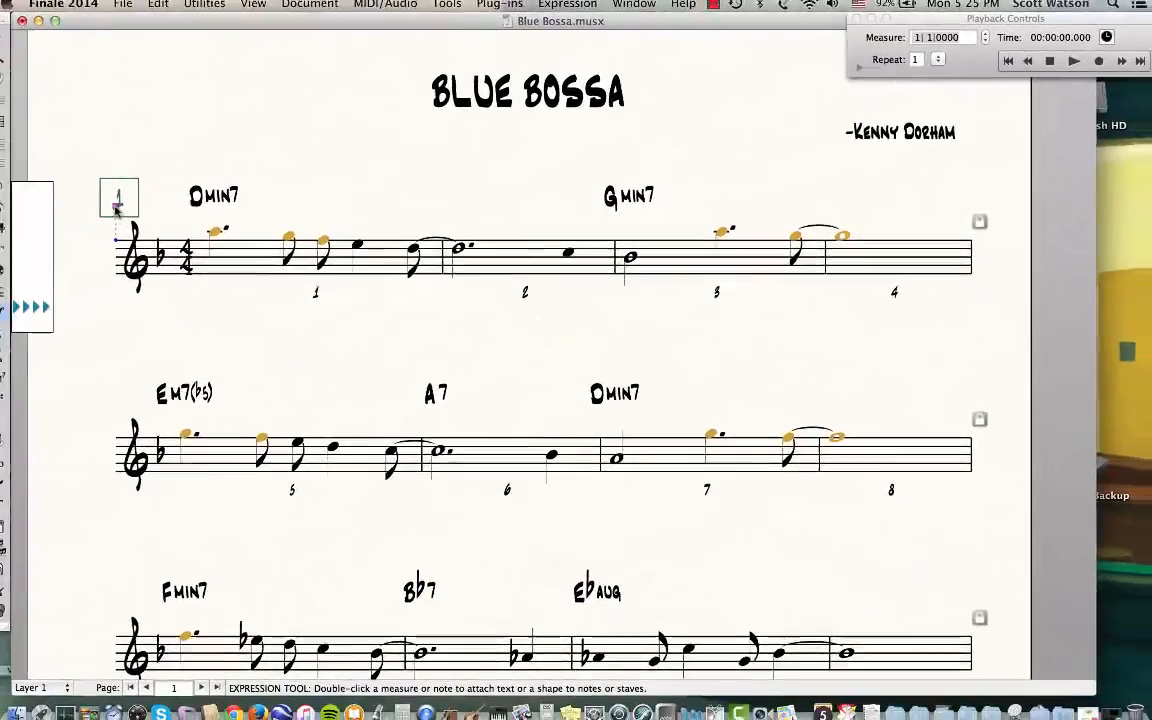
{"action": "left_click_drag", "start_coordinate": [115, 206], "coordinate": [411, 553]}
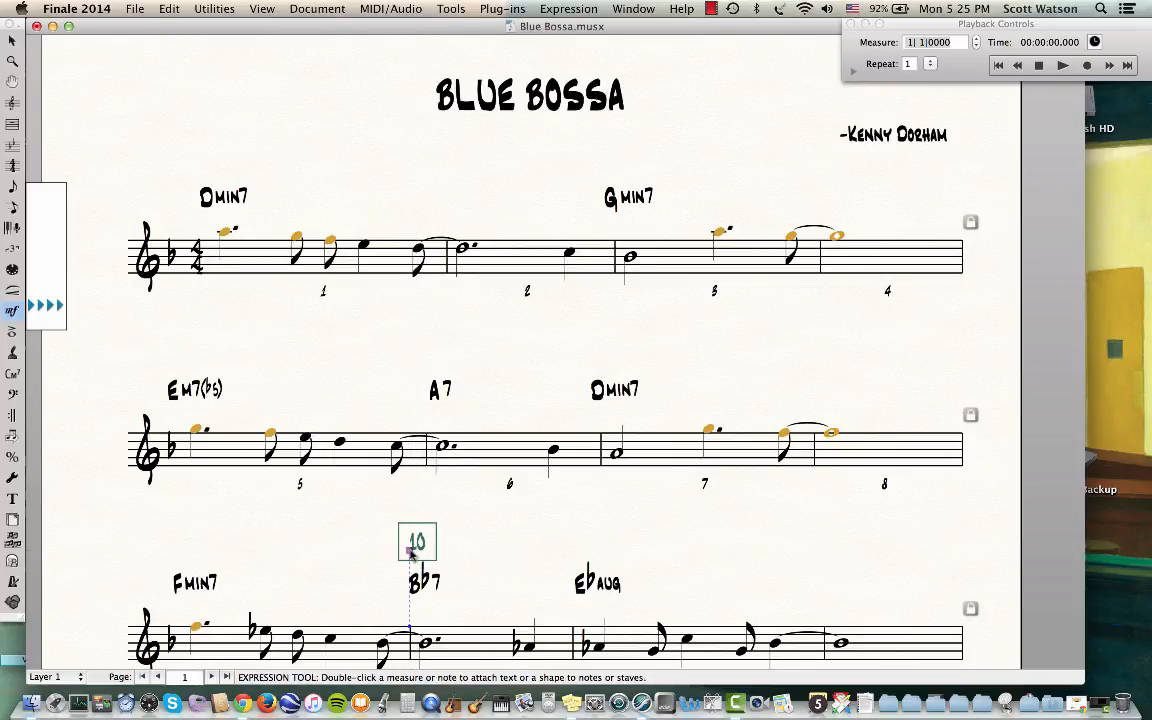
{"action": "key", "text": "Delete"}
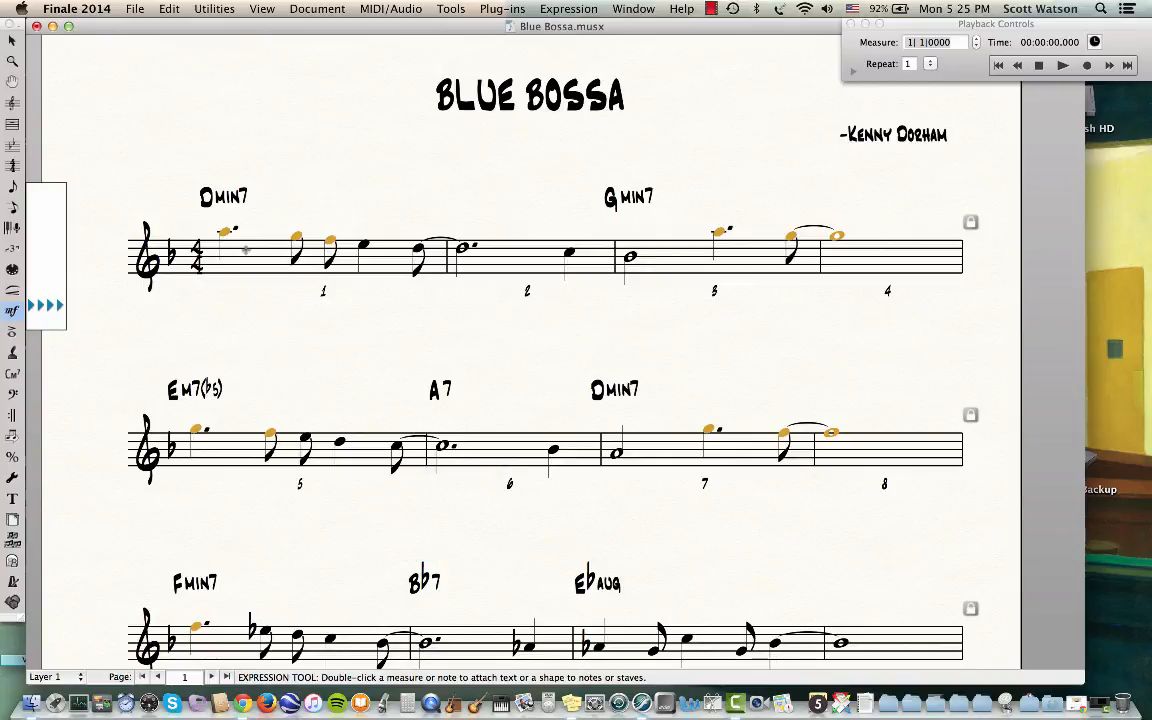
Step: Replace the existing Measure Number rehearsal mark in the expression library with a new one using Measure Number auto-sequencing and a Rectangle enclosure
{"action": "double_click", "coordinate": [233, 262]}
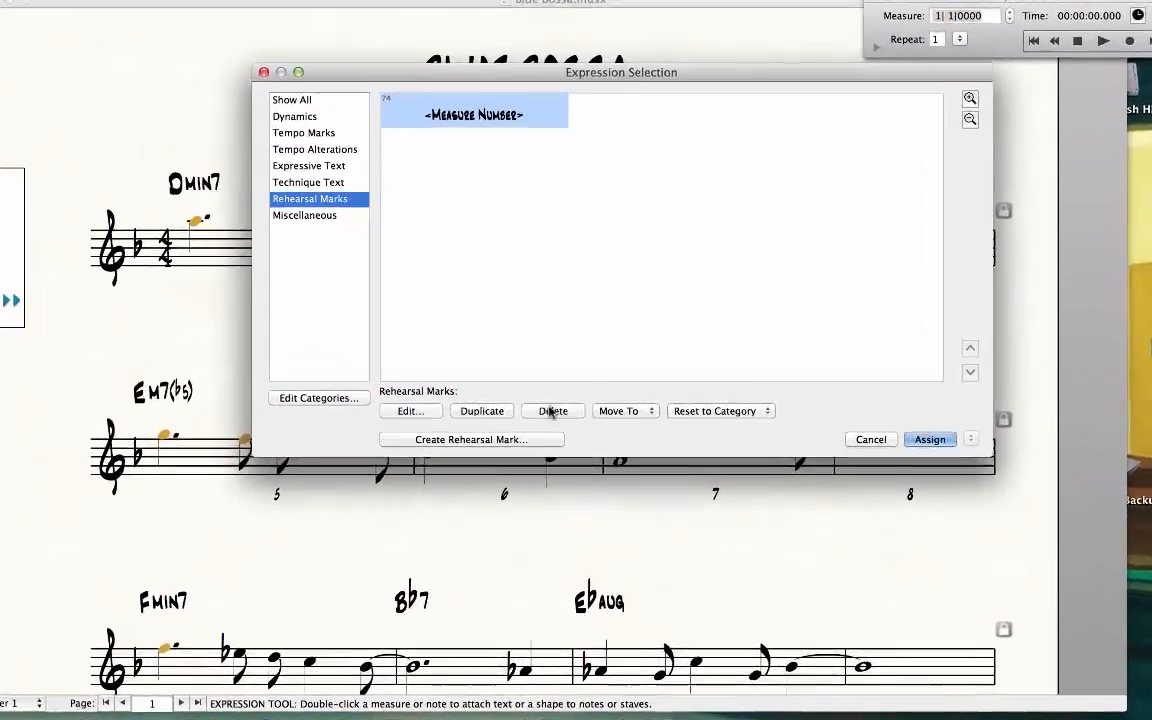
{"action": "left_click", "coordinate": [554, 407]}
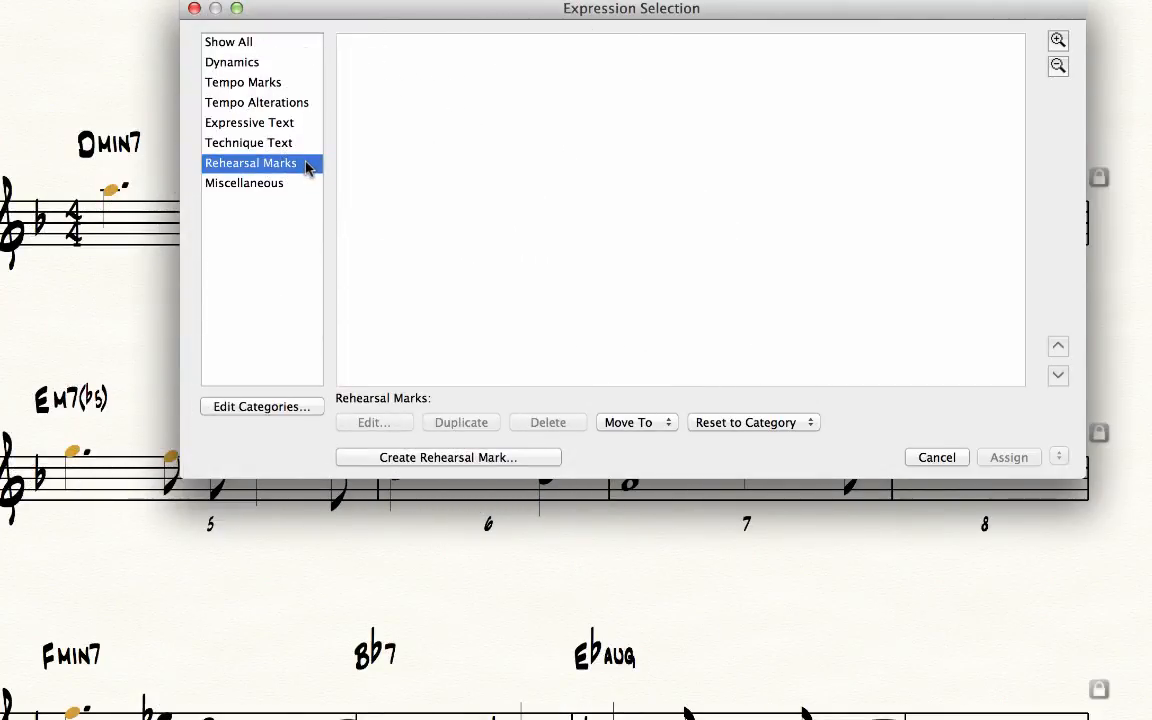
{"action": "left_click", "coordinate": [443, 458]}
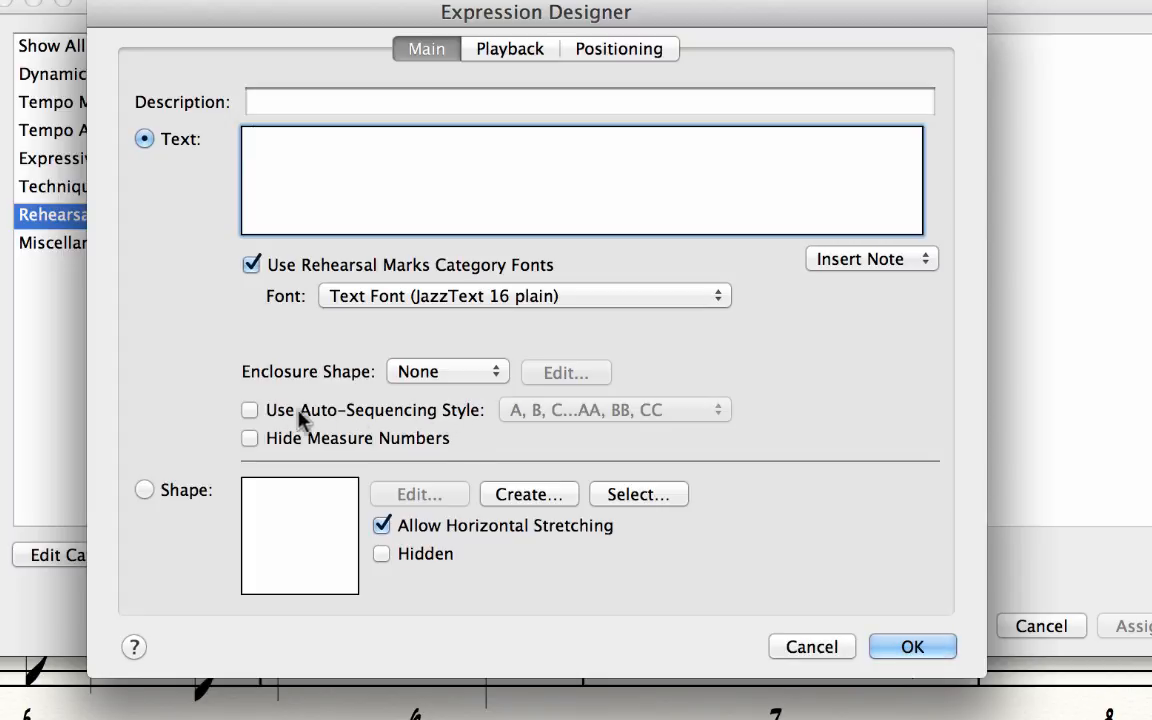
{"action": "left_click", "coordinate": [249, 410]}
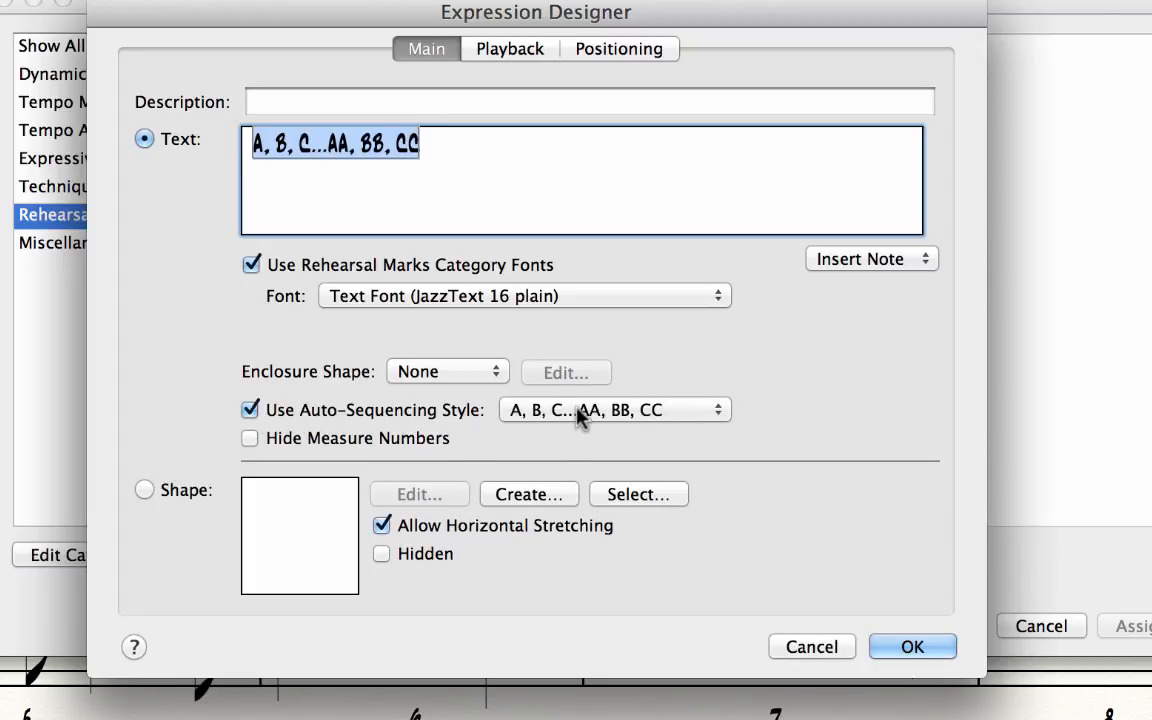
{"action": "left_click", "coordinate": [580, 418]}
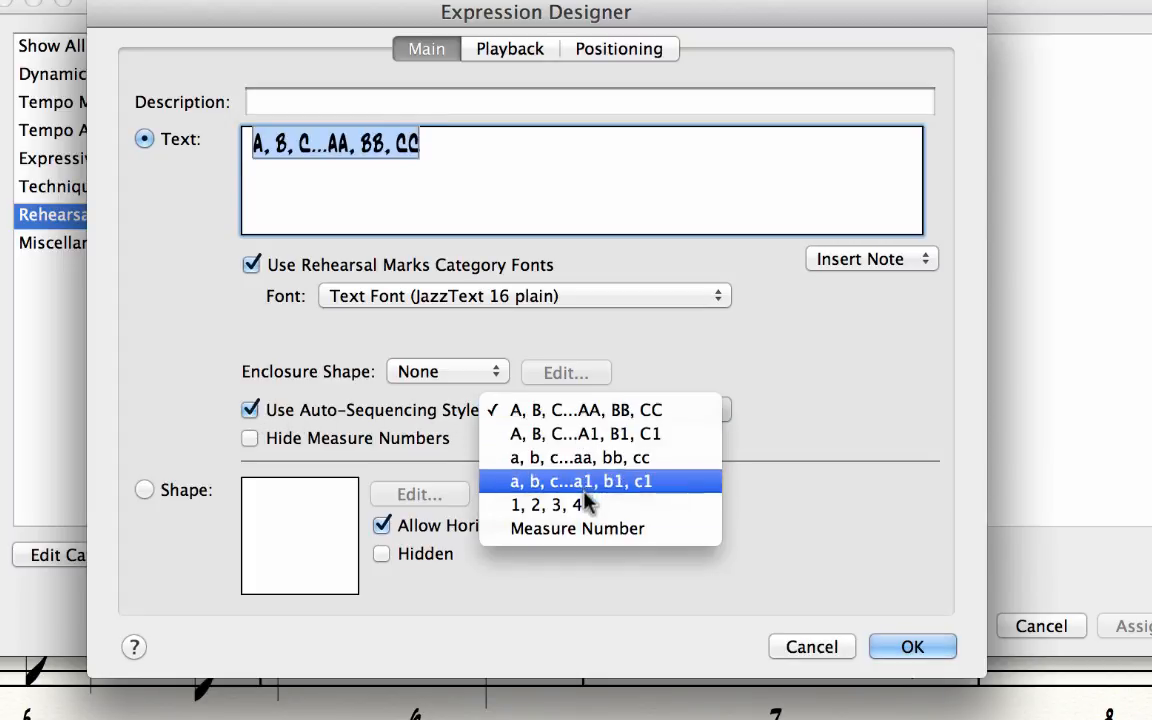
{"action": "left_click", "coordinate": [596, 527]}
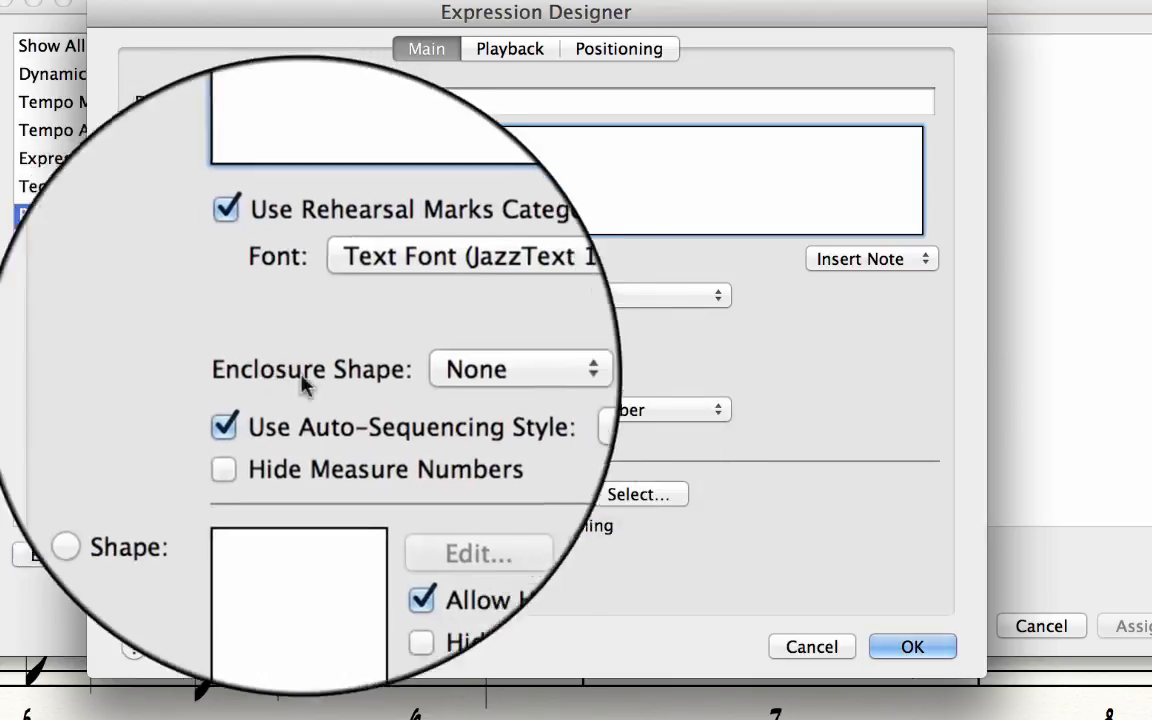
{"action": "left_click", "coordinate": [418, 383]}
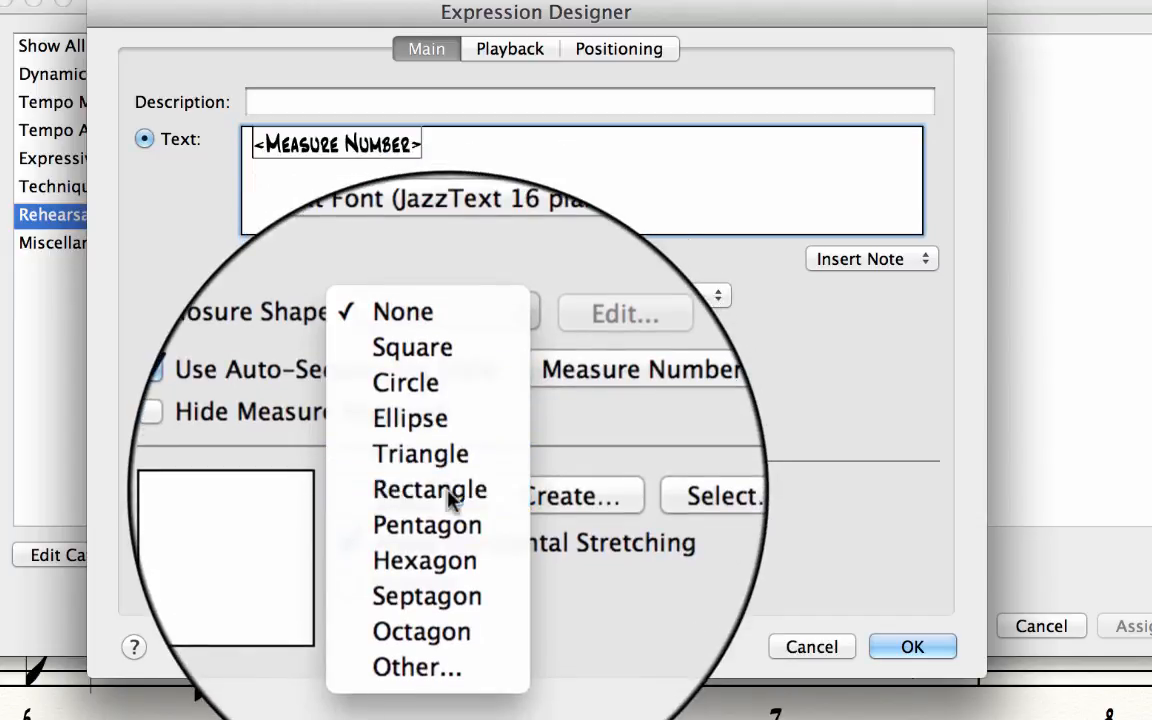
{"action": "left_click", "coordinate": [450, 496]}
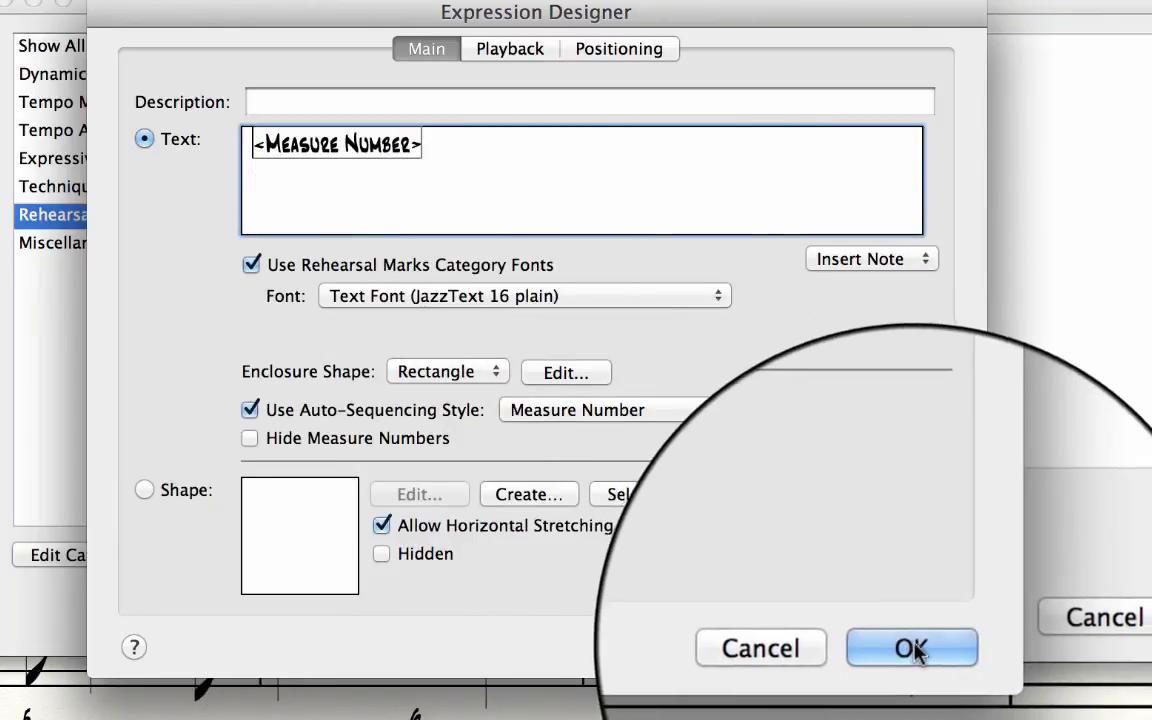
{"action": "left_click", "coordinate": [915, 648]}
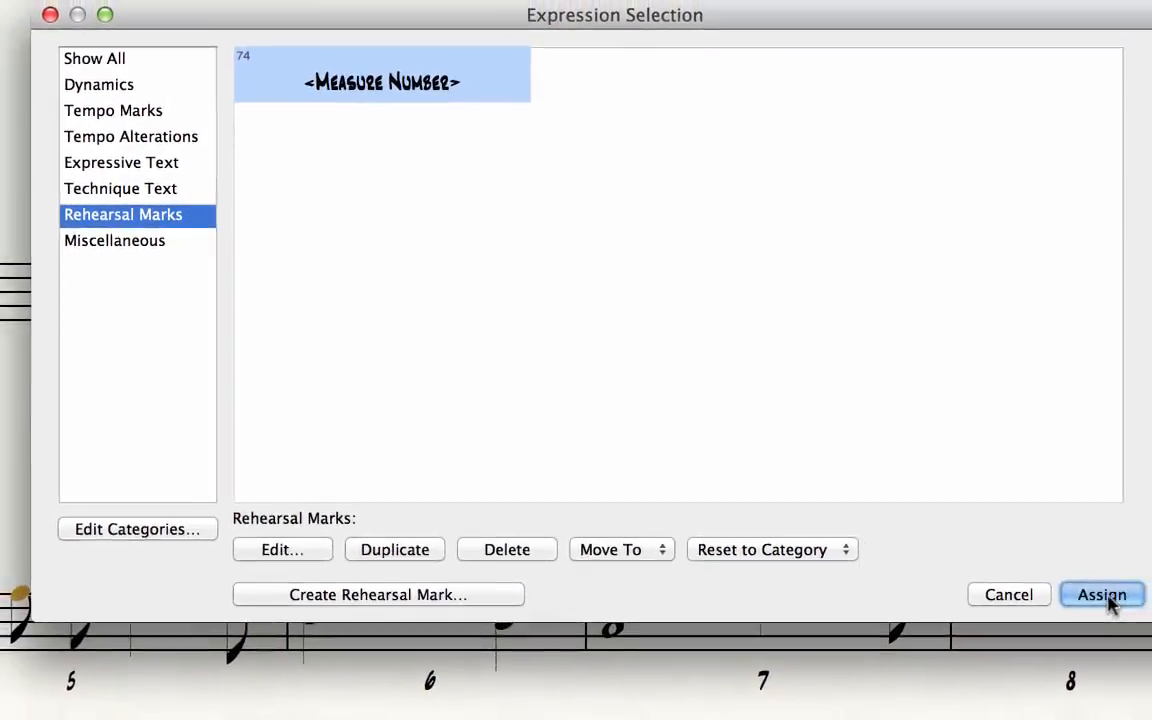
Step: Assign the new boxed rehearsal mark to measure 1 and move it above the start of measure 4
{"action": "key", "text": "Return"}
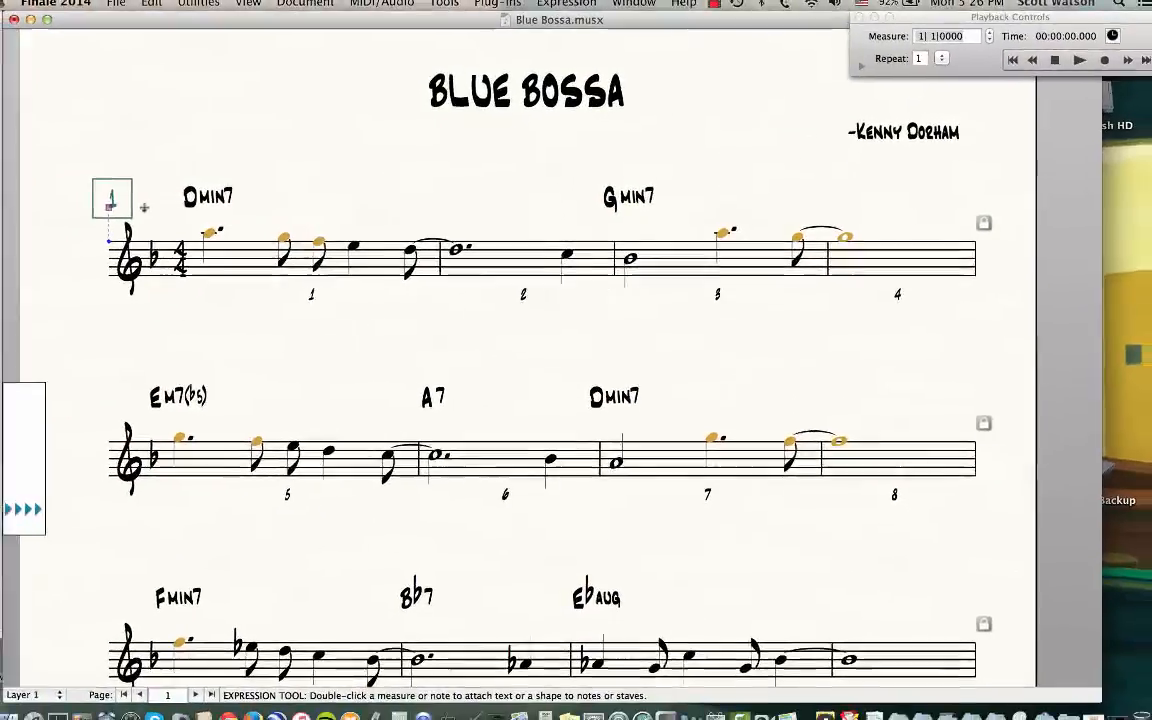
{"action": "left_click_drag", "start_coordinate": [36, 197], "coordinate": [833, 205]}
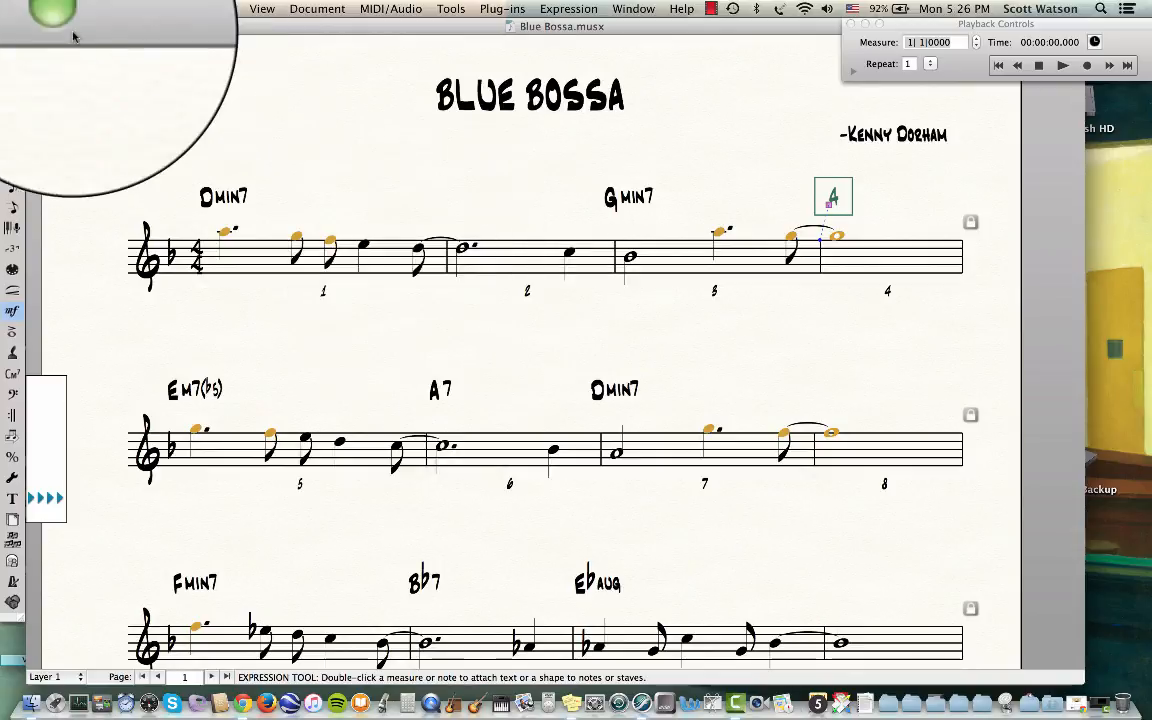
Step: Nudge measure number 13 slightly left and down, and shift the boxed rehearsal mark above measure 4 slightly right
{"action": "left_click", "coordinate": [12, 40]}
{"action": "scroll", "coordinate": [597, 308], "scroll_direction": "down", "scroll_amount": 8}
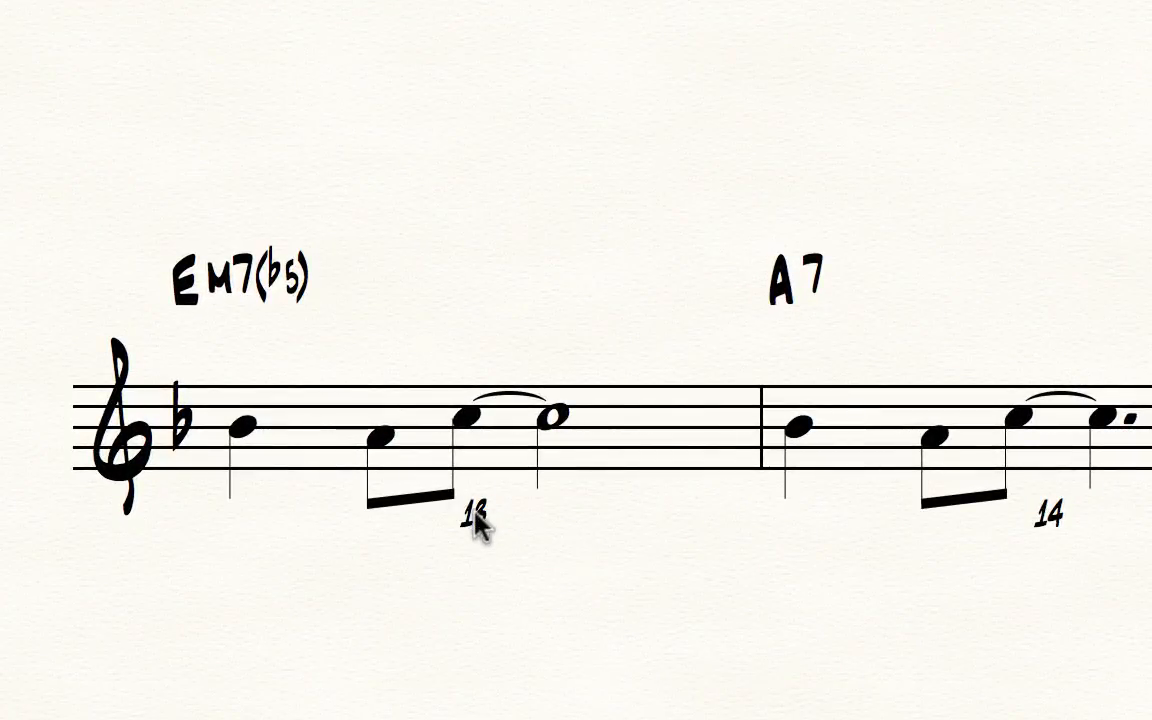
{"action": "left_click_drag", "start_coordinate": [481, 532], "coordinate": [451, 553]}
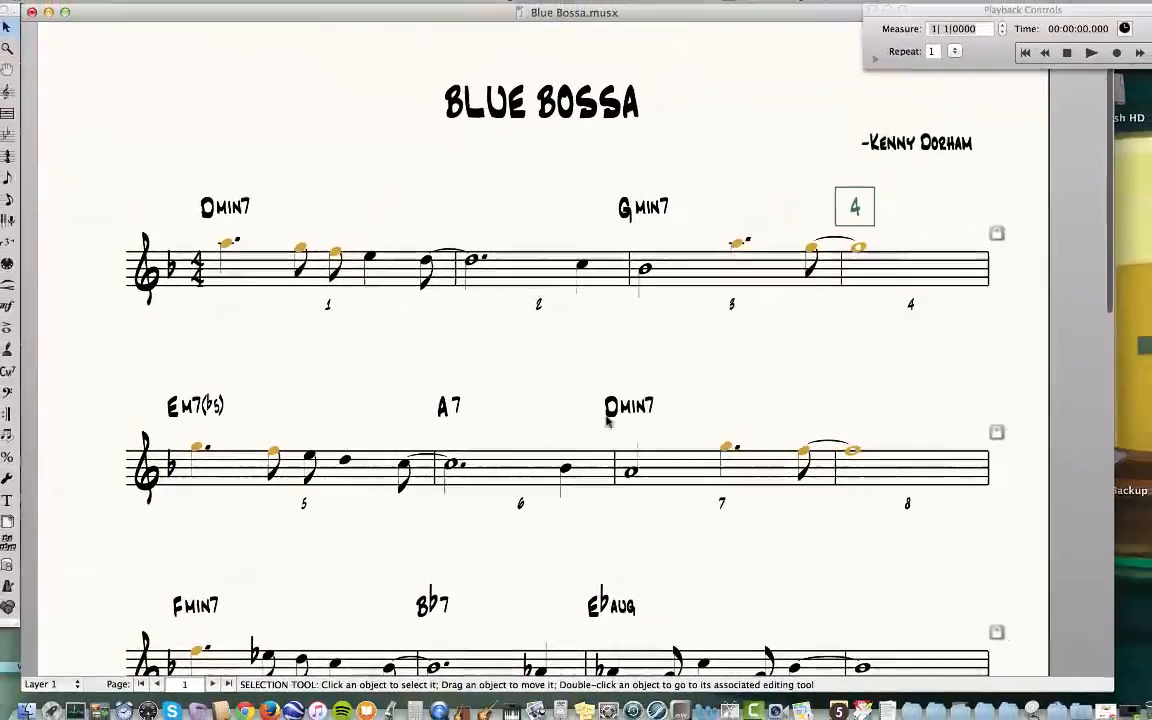
{"action": "mouse_move", "coordinate": [854, 206]}
{"action": "left_mouse_down"}
{"action": "mouse_move", "coordinate": [817, 188]}
{"action": "mouse_move", "coordinate": [865, 208]}
{"action": "mouse_move", "coordinate": [838, 217]}
{"action": "left_mouse_up"}
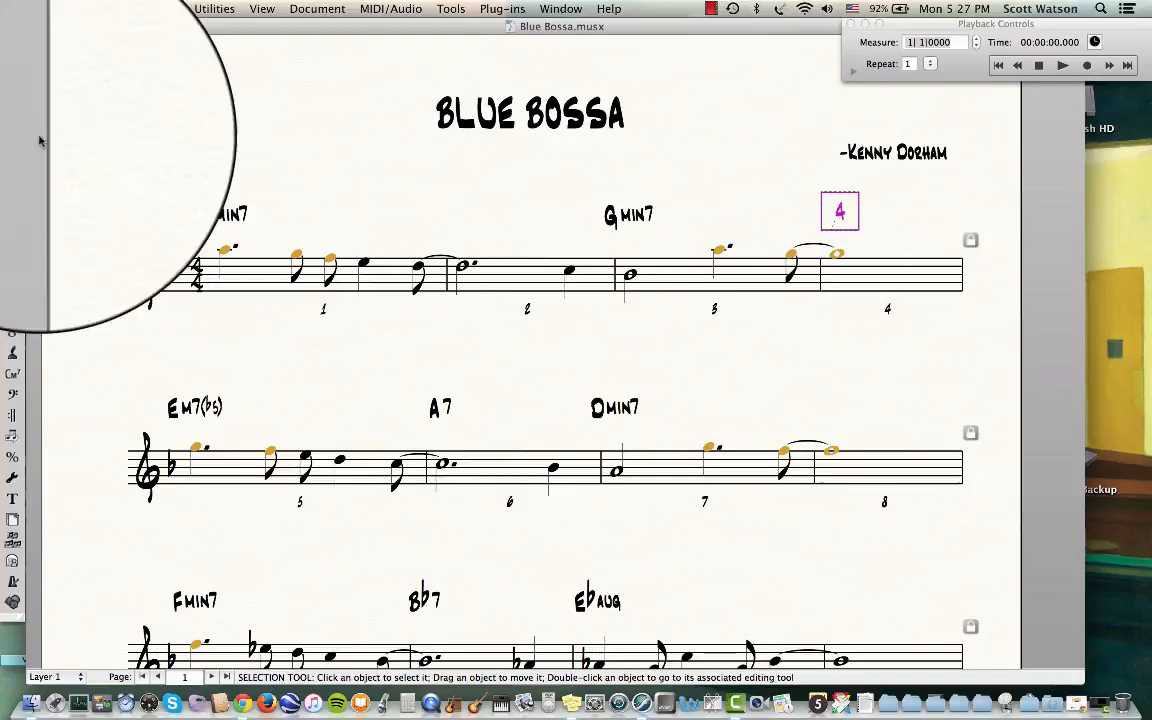
Step: Enclose measure number 9 in a rectangle and move it above the clef at the start of the third system
{"action": "left_click", "coordinate": [12, 124]}
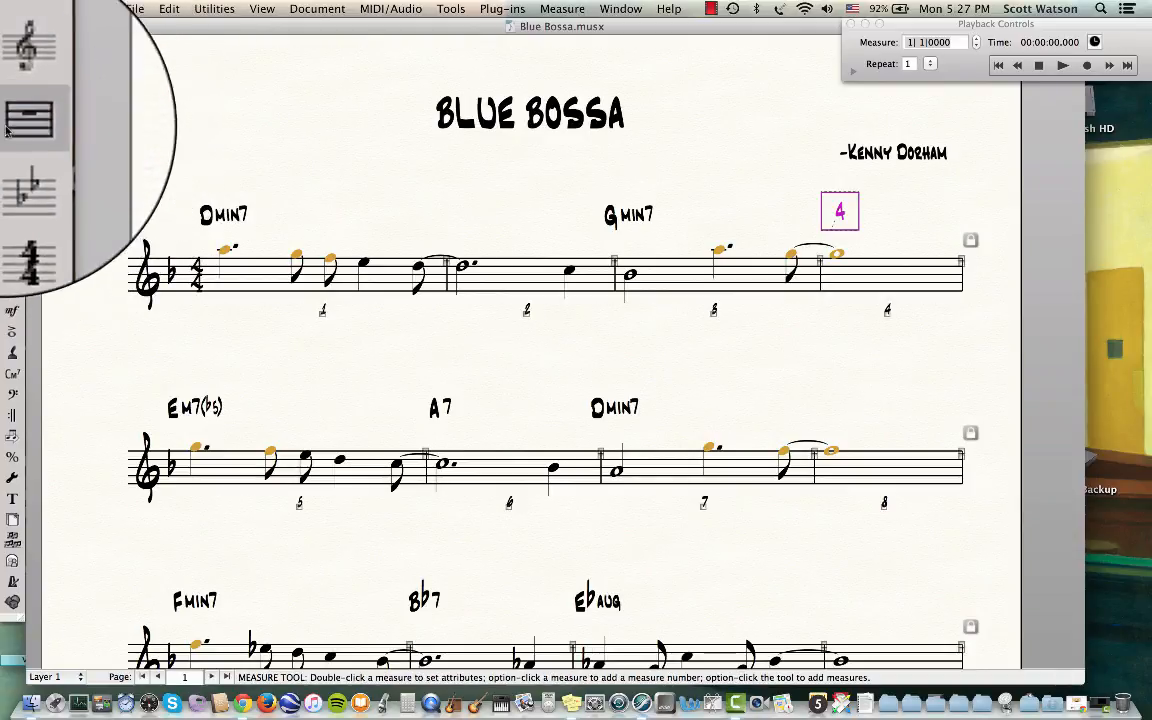
{"action": "scroll", "coordinate": [526, 344], "scroll_direction": "down", "scroll_amount": 5}
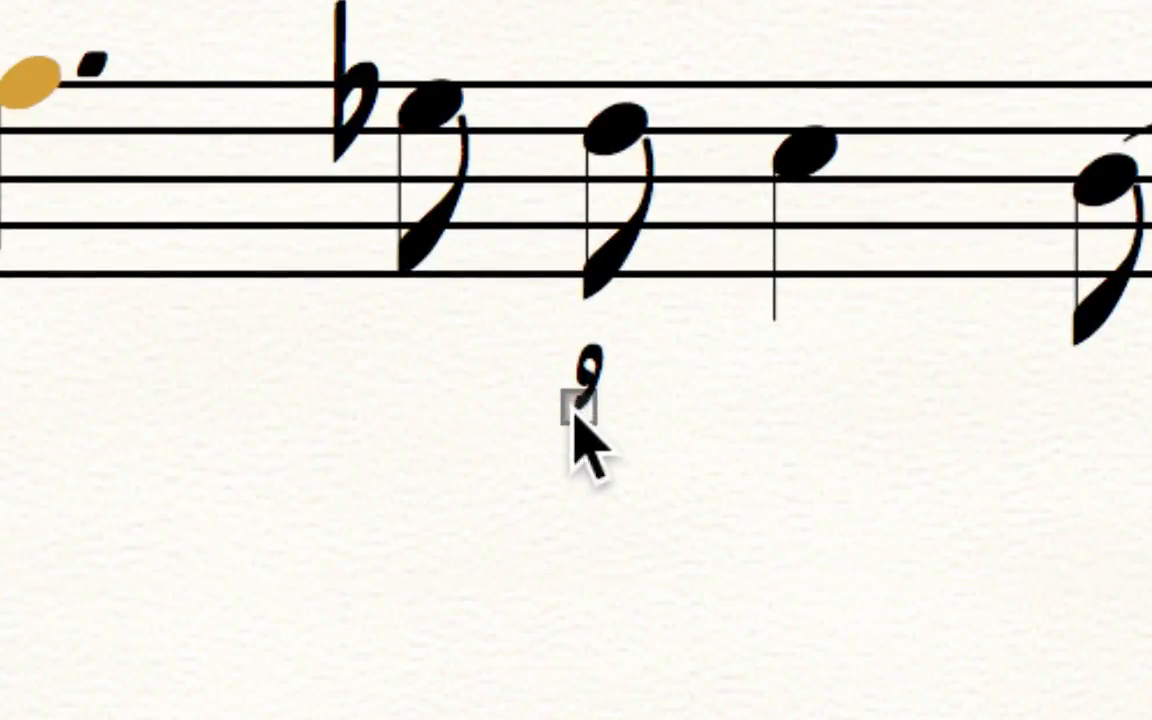
{"action": "mouse_move", "coordinate": [576, 416]}
{"action": "left_mouse_down"}
{"action": "mouse_move", "coordinate": [616, 415]}
{"action": "mouse_move", "coordinate": [609, 432]}
{"action": "mouse_move", "coordinate": [591, 432]}
{"action": "left_mouse_up"}
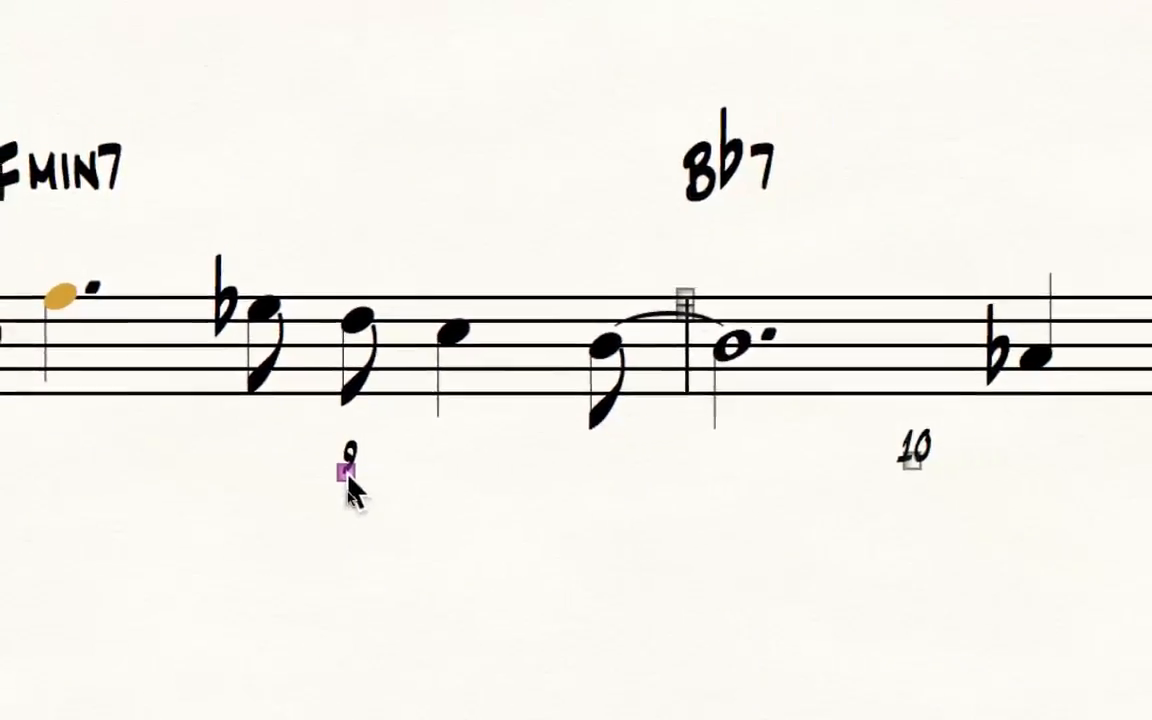
{"action": "double_click", "coordinate": [444, 458]}
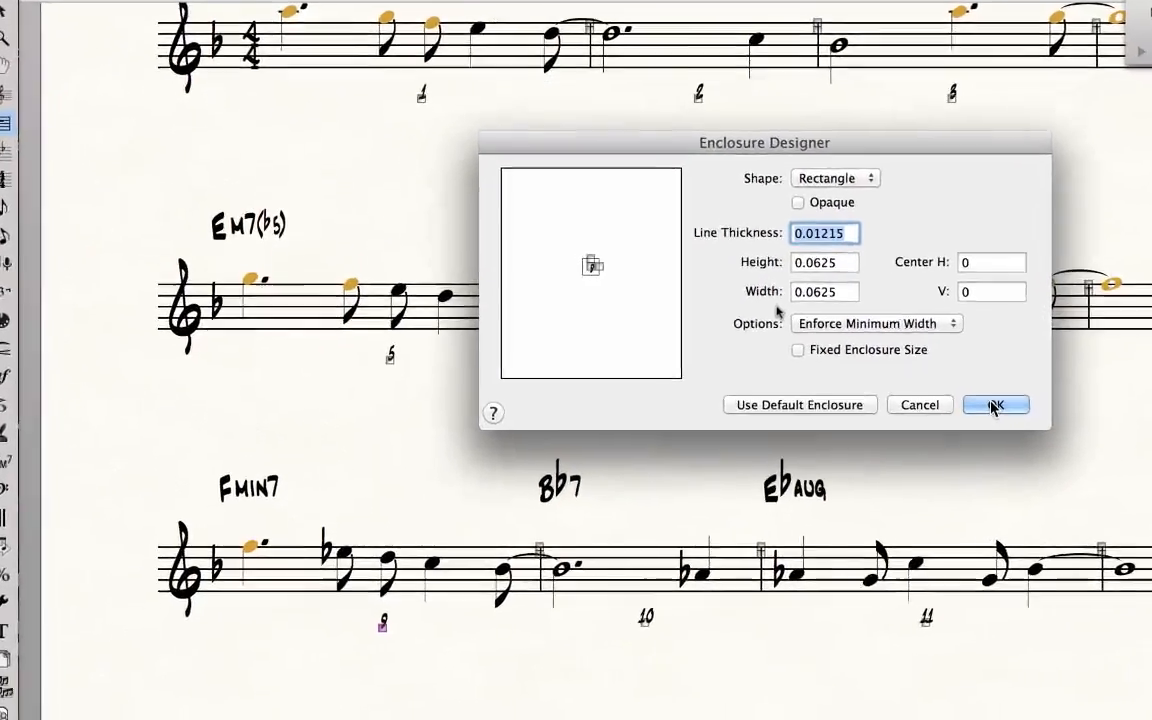
{"action": "left_click", "coordinate": [1045, 477]}
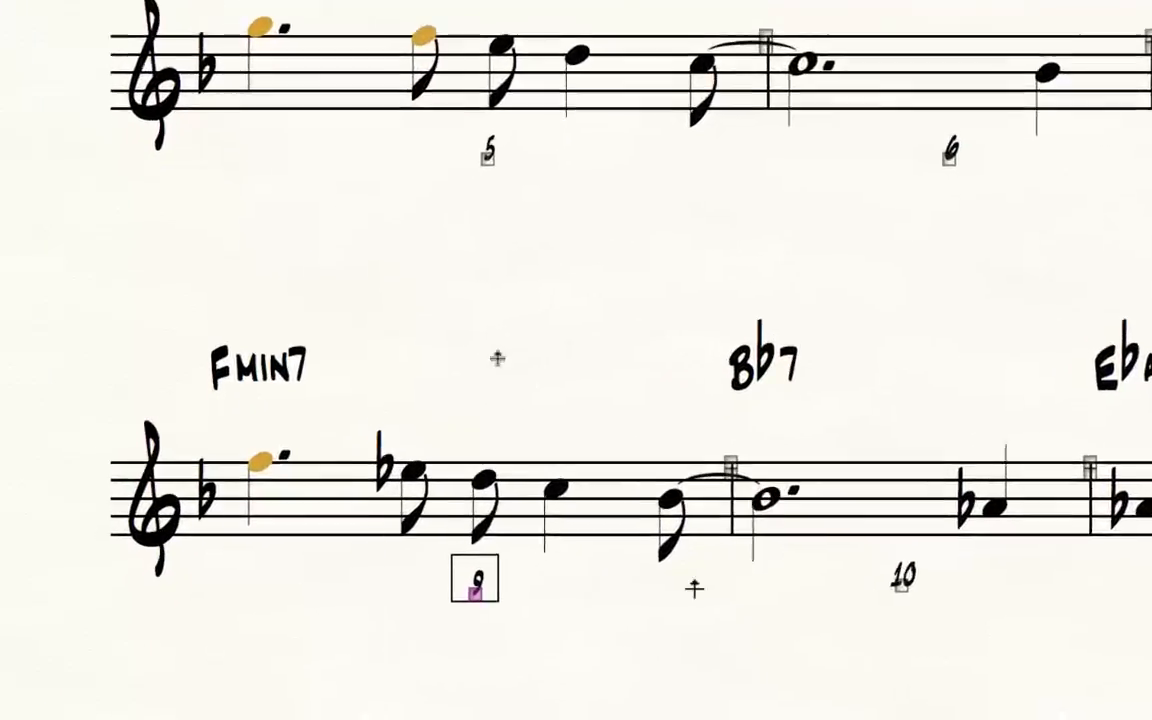
{"action": "left_click_drag", "start_coordinate": [581, 555], "coordinate": [116, 230]}
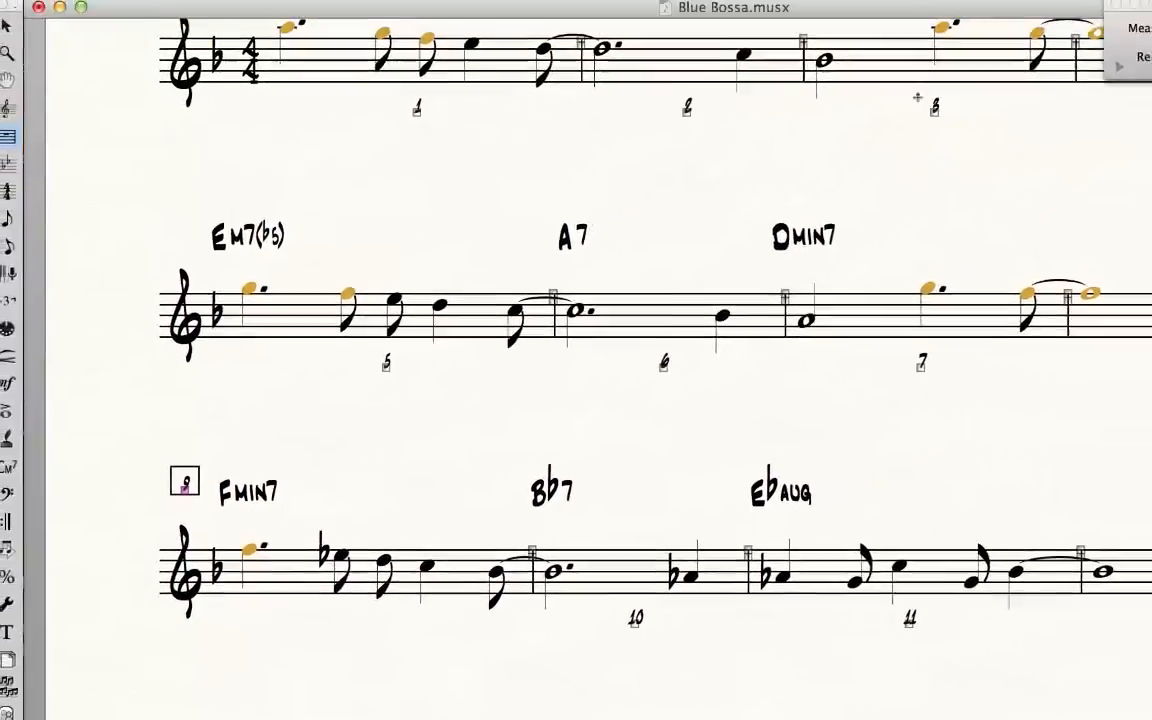
Step: Nudge the boxed rehearsal mark above measure 4 slightly left and the measure number below that measure slightly right
{"action": "scroll", "coordinate": [917, 97], "scroll_direction": "up", "scroll_amount": 5}
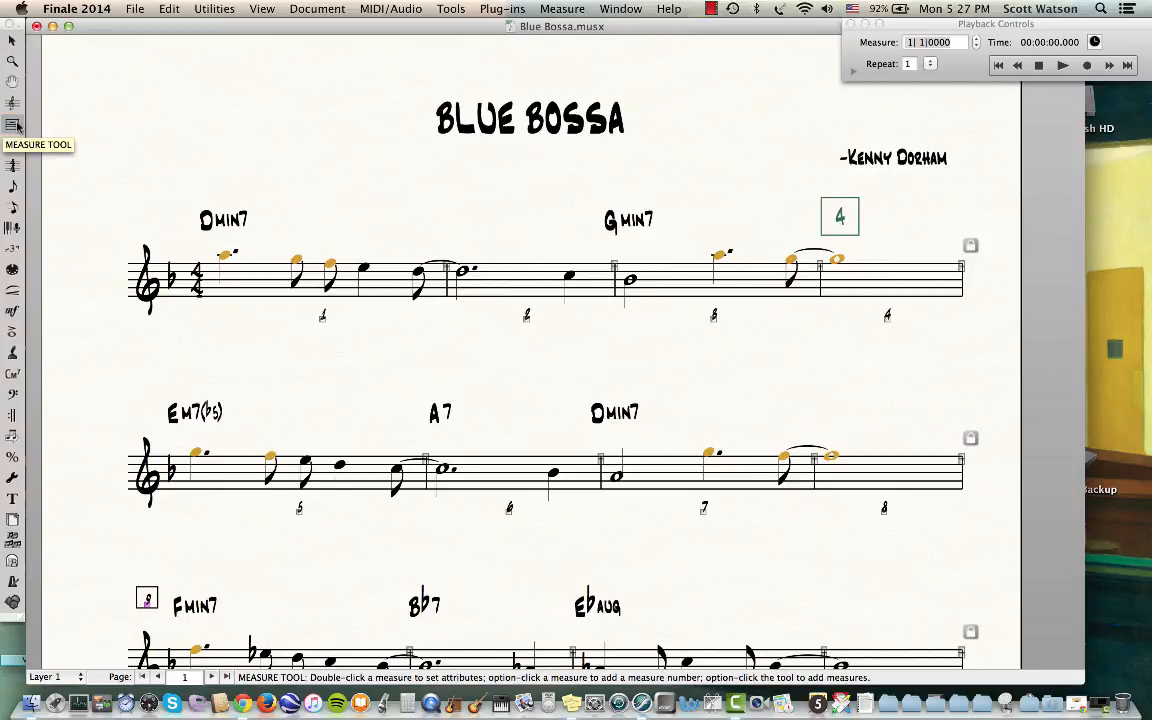
{"action": "left_click", "coordinate": [11, 42]}
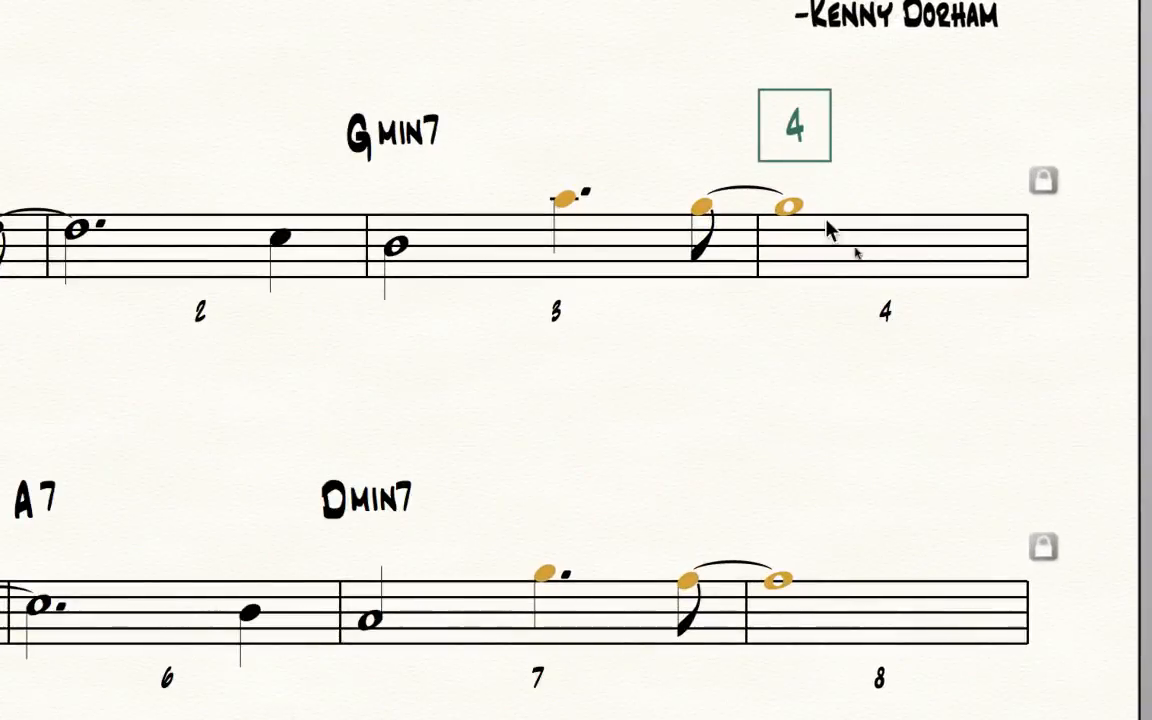
{"action": "left_click_drag", "start_coordinate": [838, 225], "coordinate": [838, 225]}
{"action": "mouse_move", "coordinate": [786, 142]}
{"action": "left_mouse_down"}
{"action": "mouse_move", "coordinate": [779, 123]}
{"action": "mouse_move", "coordinate": [769, 154]}
{"action": "mouse_move", "coordinate": [789, 175]}
{"action": "mouse_move", "coordinate": [786, 140]}
{"action": "mouse_move", "coordinate": [773, 144]}
{"action": "left_mouse_up"}
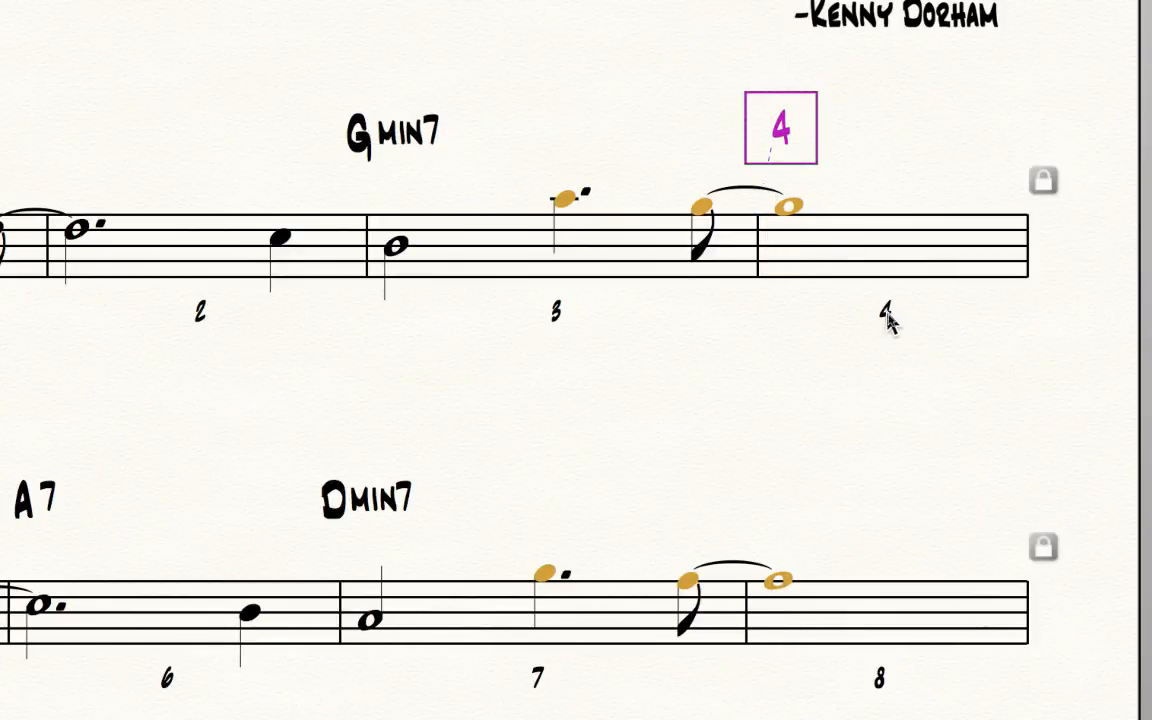
{"action": "left_click_drag", "start_coordinate": [888, 318], "coordinate": [899, 318]}
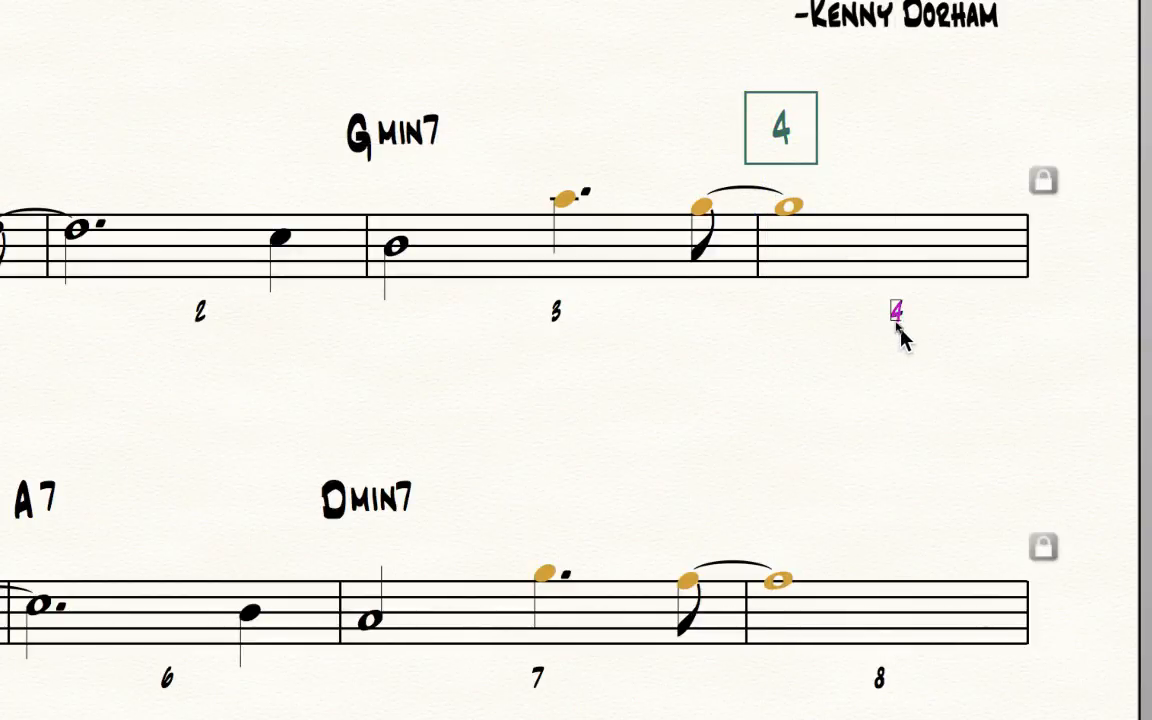
Step: Hide the regular measure number below measure 4
{"action": "left_click", "coordinate": [798, 145]}
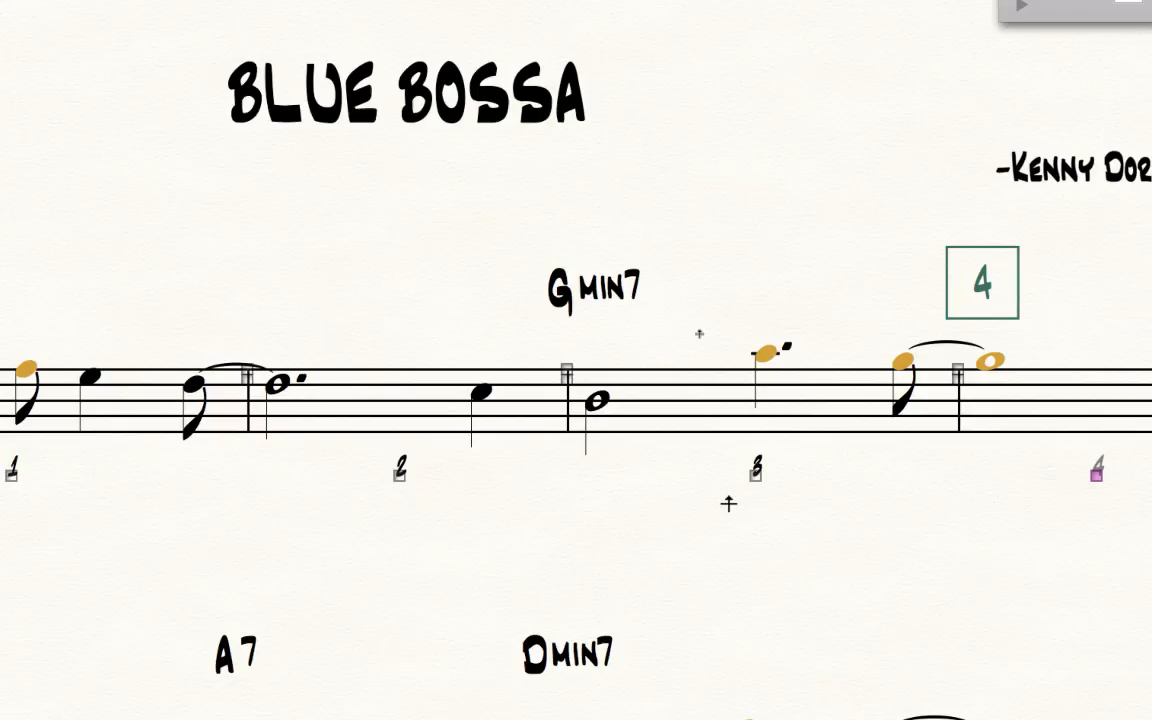
{"action": "left_click", "coordinate": [494, 20]}
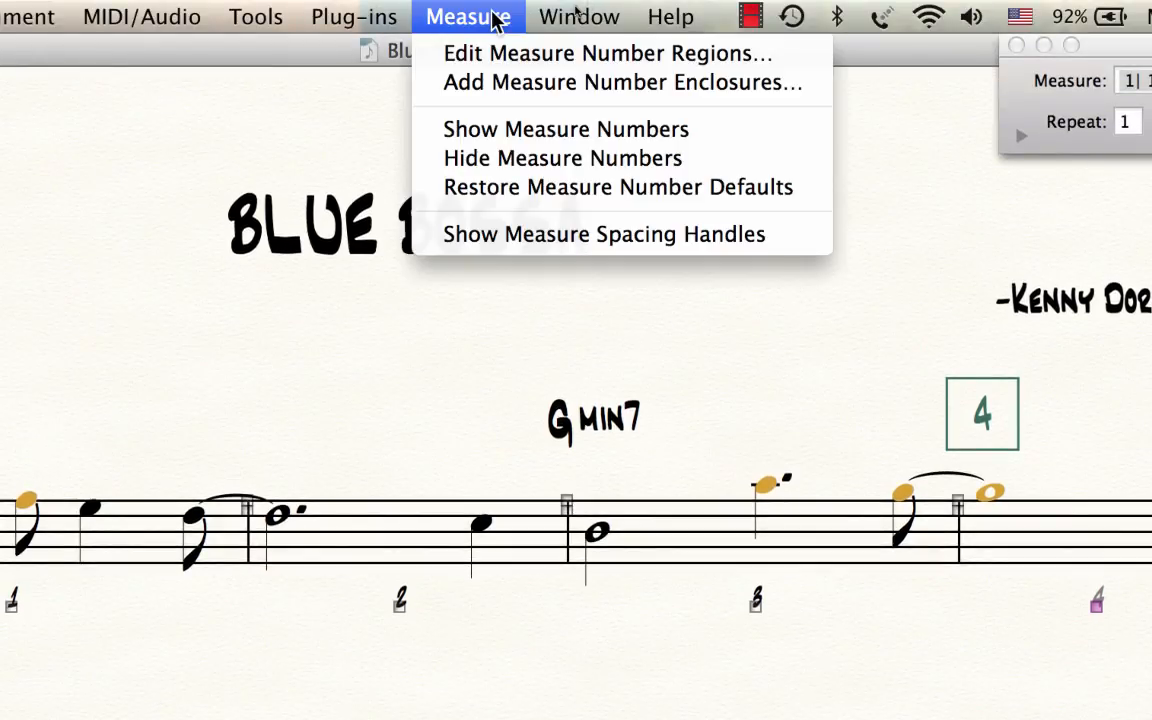
{"action": "left_click", "coordinate": [524, 160]}
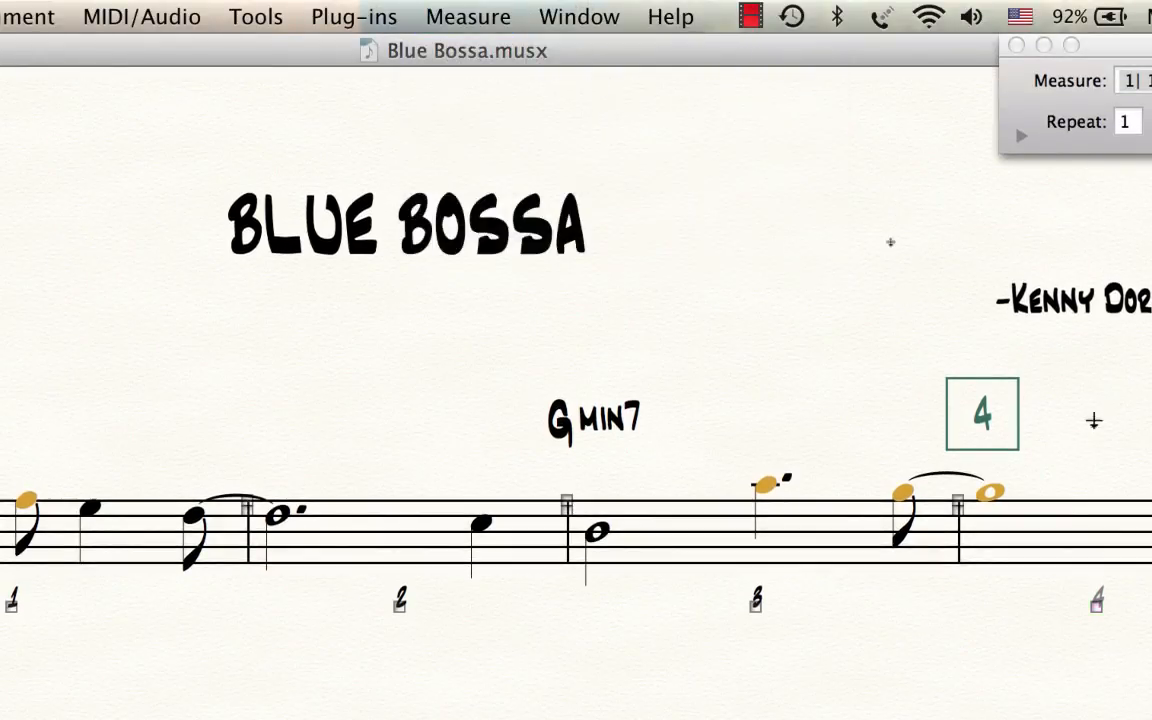
{"action": "left_click", "coordinate": [1097, 604]}
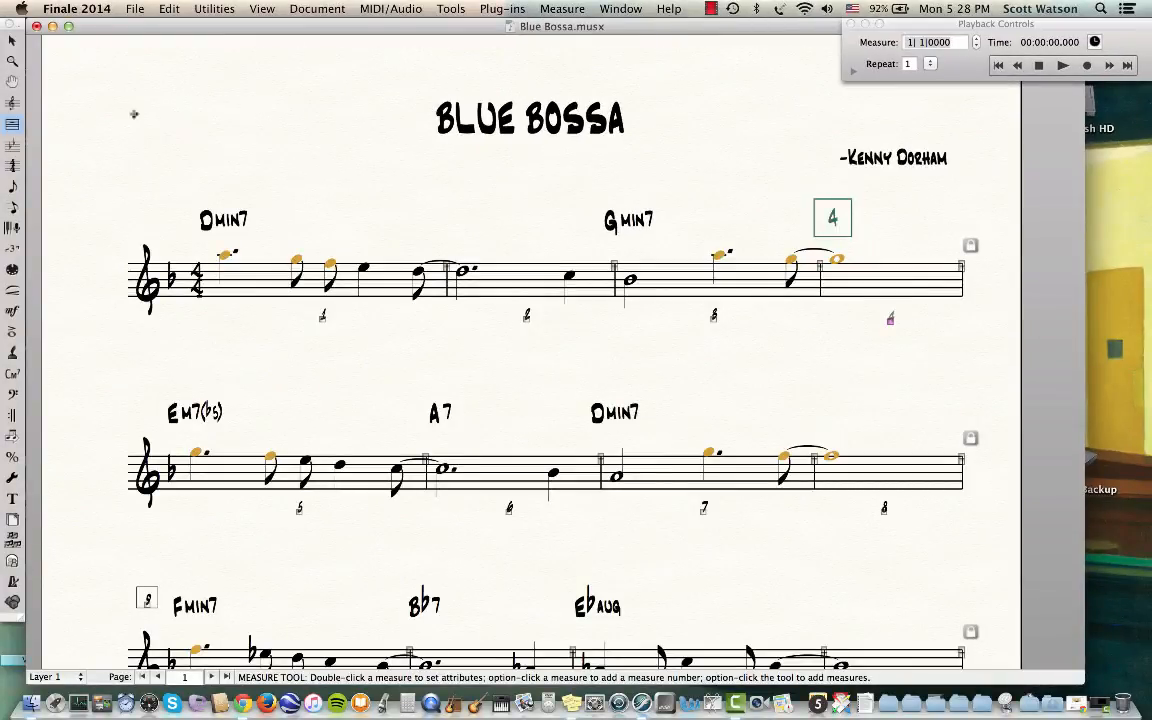
Step: Review the position settings of the every-measure numbers in the measure number region for the score
{"action": "left_click", "coordinate": [561, 12]}
{"action": "left_click", "coordinate": [574, 28]}
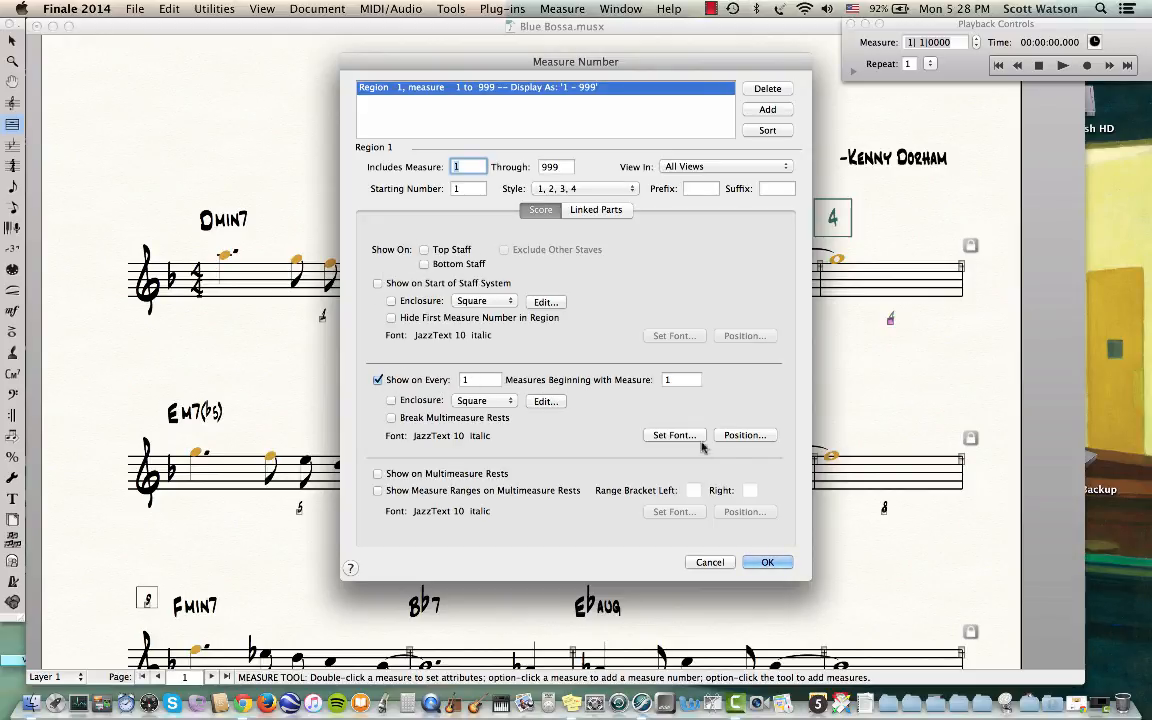
{"action": "left_click", "coordinate": [740, 436]}
{"action": "left_click", "coordinate": [700, 306]}
{"action": "left_click", "coordinate": [765, 563]}
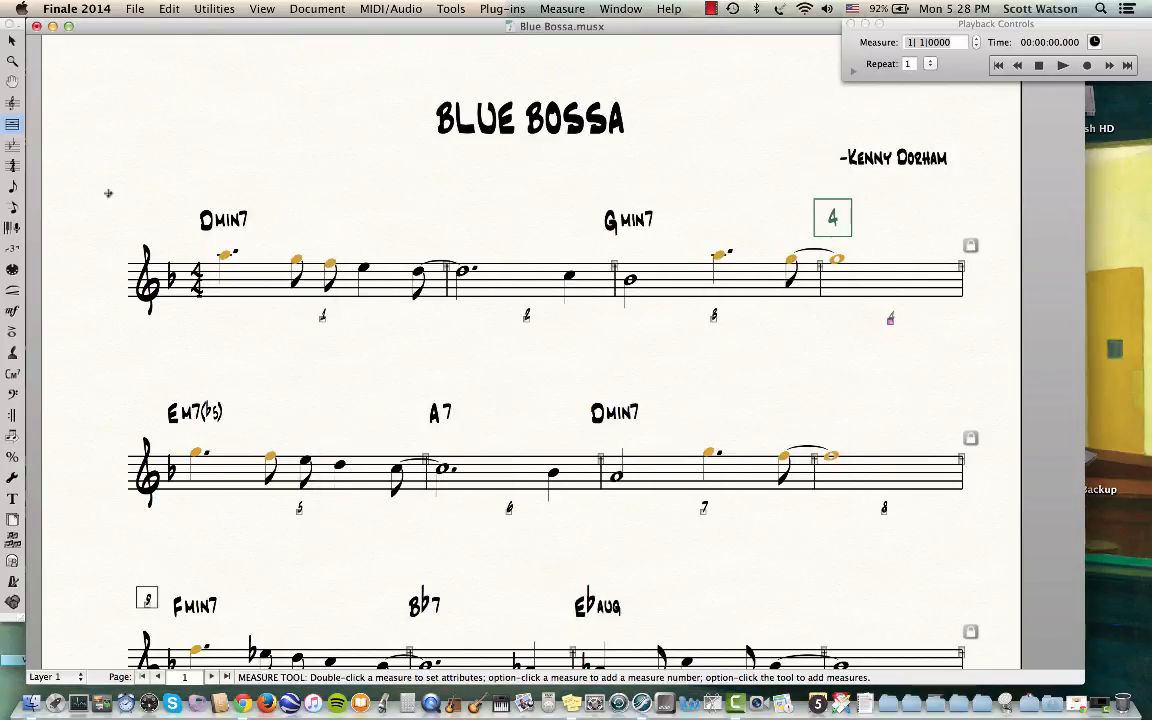
{"action": "left_click", "coordinate": [12, 40]}
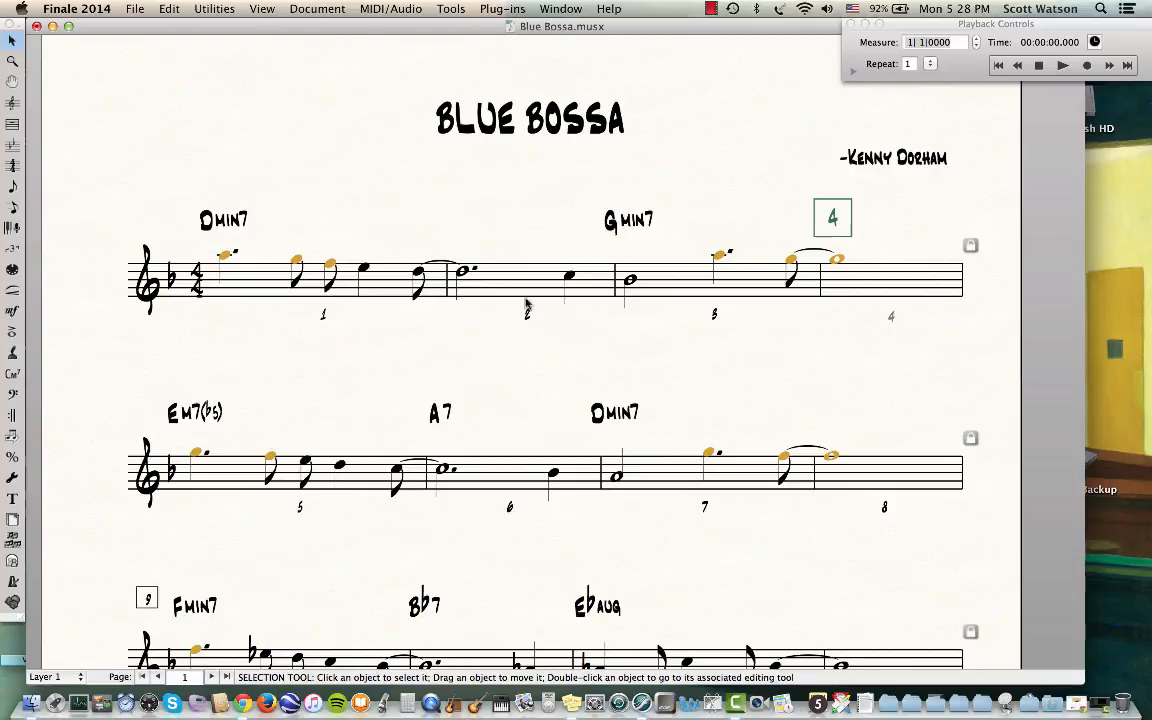